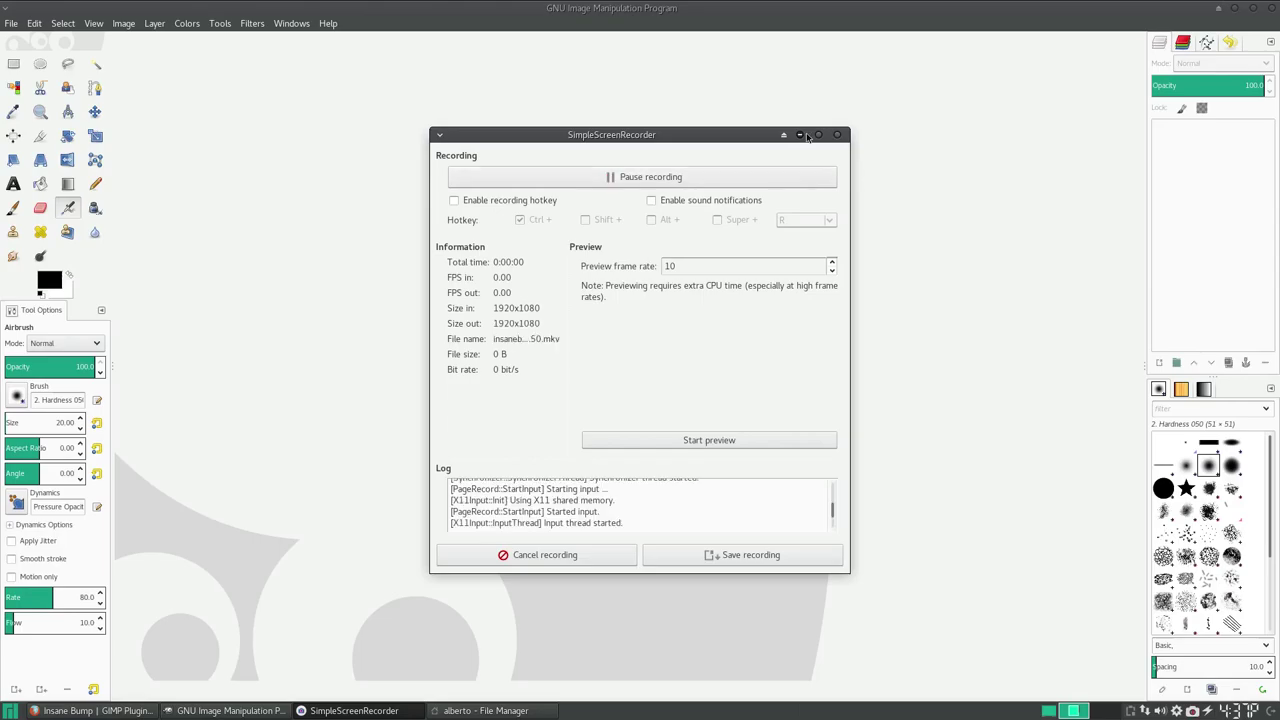
# Step: Minimize the SimpleScreenRecorder window so the empty GIMP workspace is visible
pyautogui.click(799, 134)
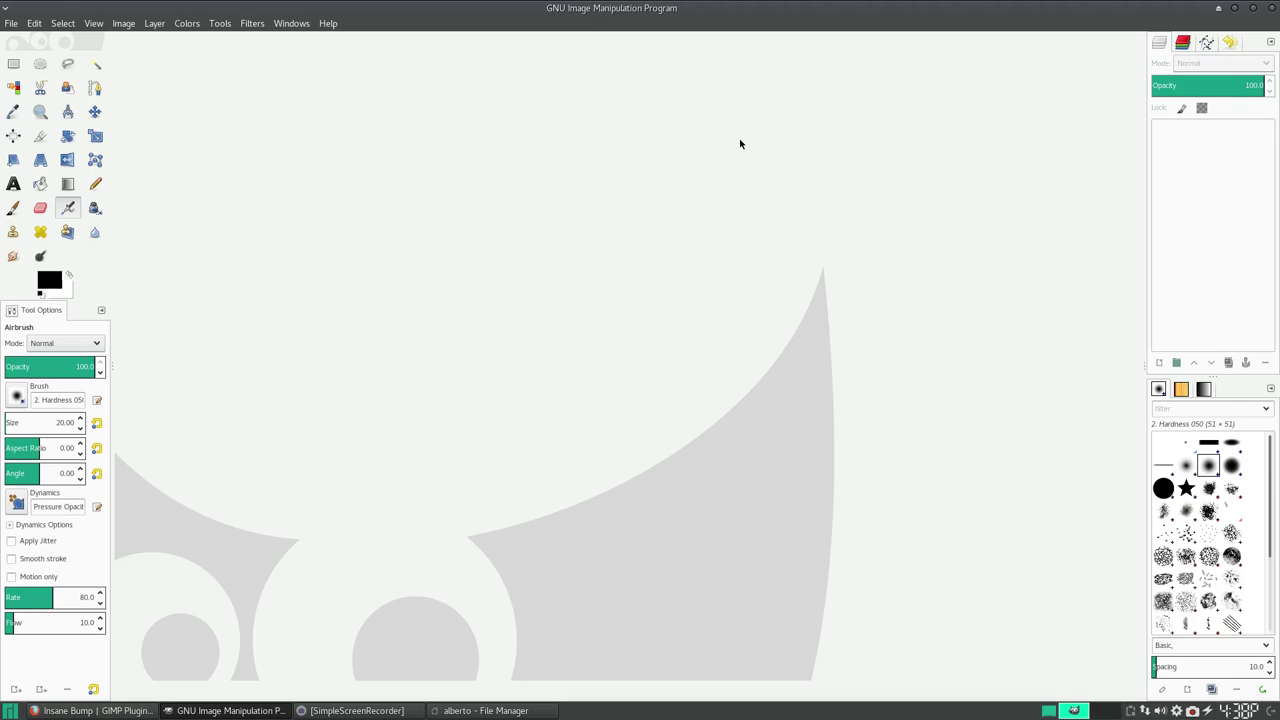
# Step: Open the second WipingResidue texture in GIMP, then switch to Firefox's Insane Bump registry page
pyautogui.doubleClick(395, 327)
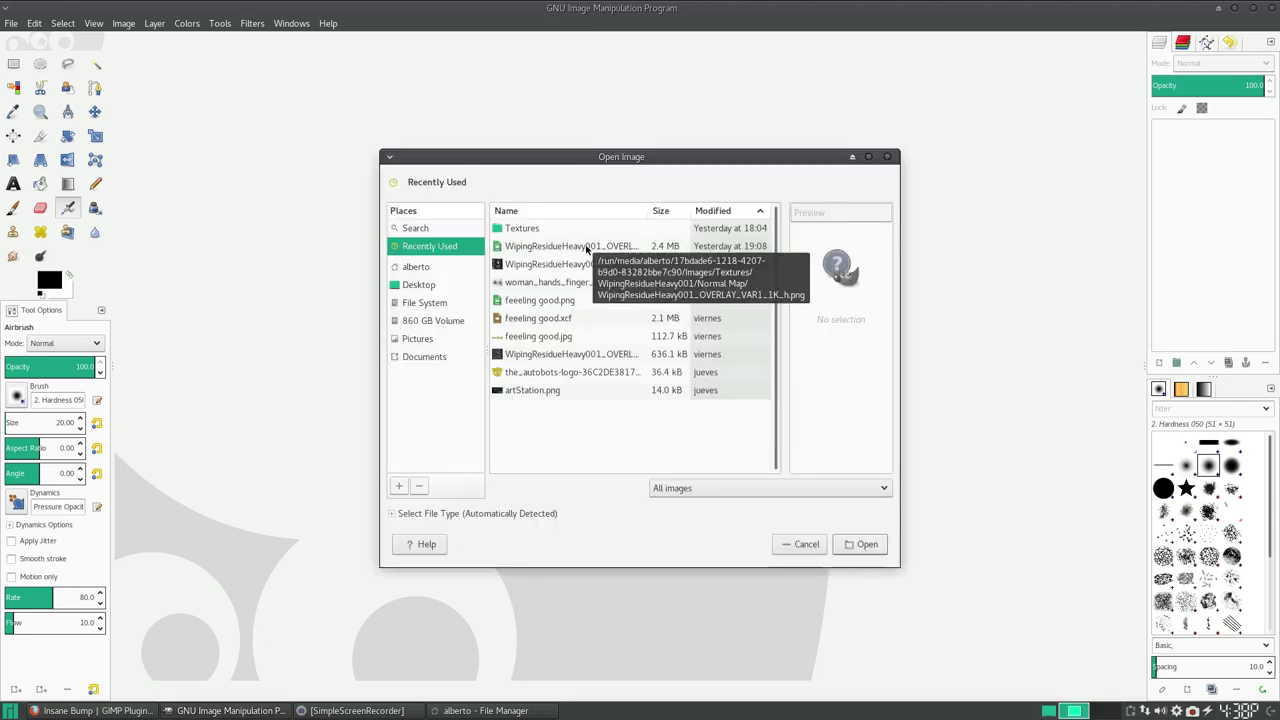
pyautogui.doubleClick(583, 263)
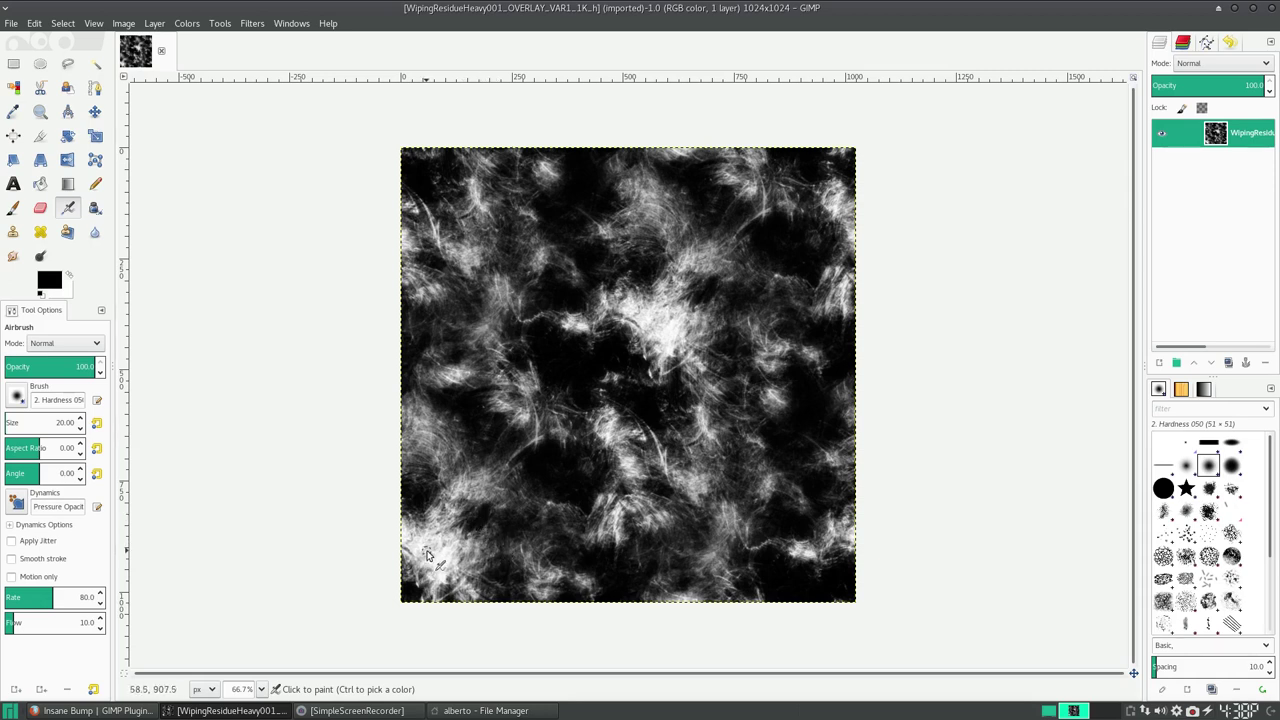
pyautogui.click(95, 710)
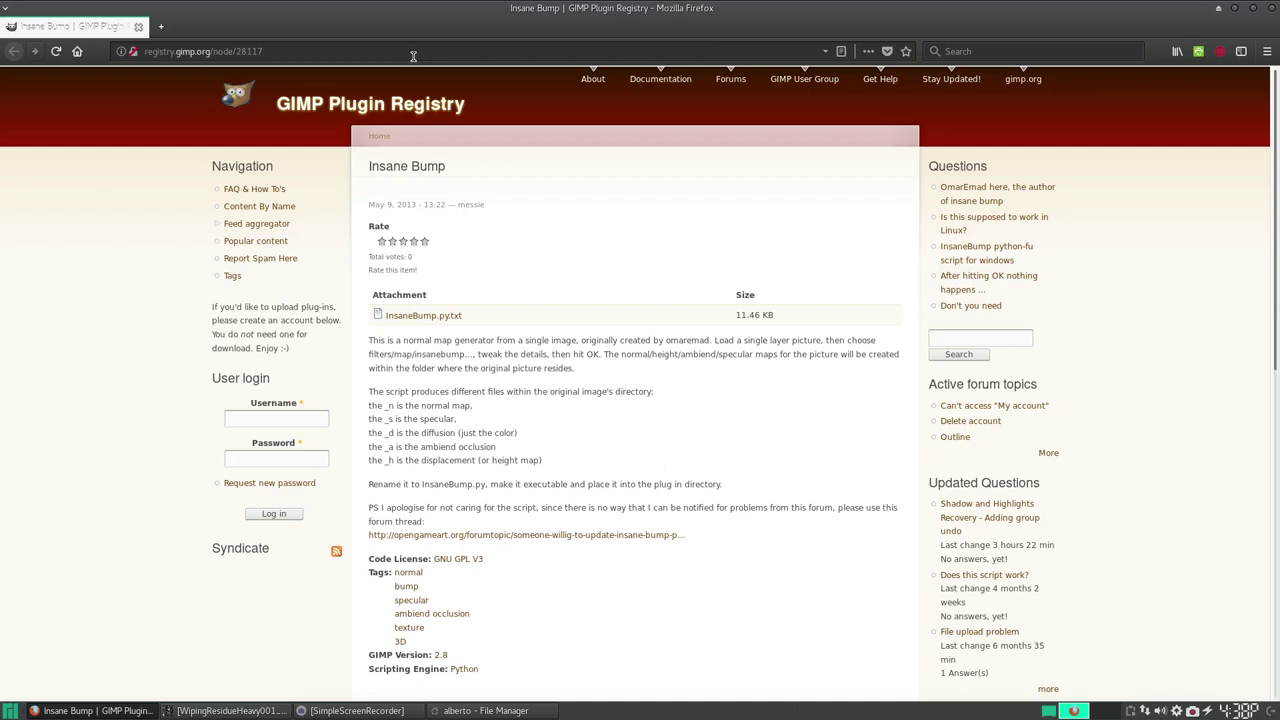
# Step: Read the InsaneBump.py.txt script source in a new tab, then close that tab
pyautogui.middleClick(426, 317)
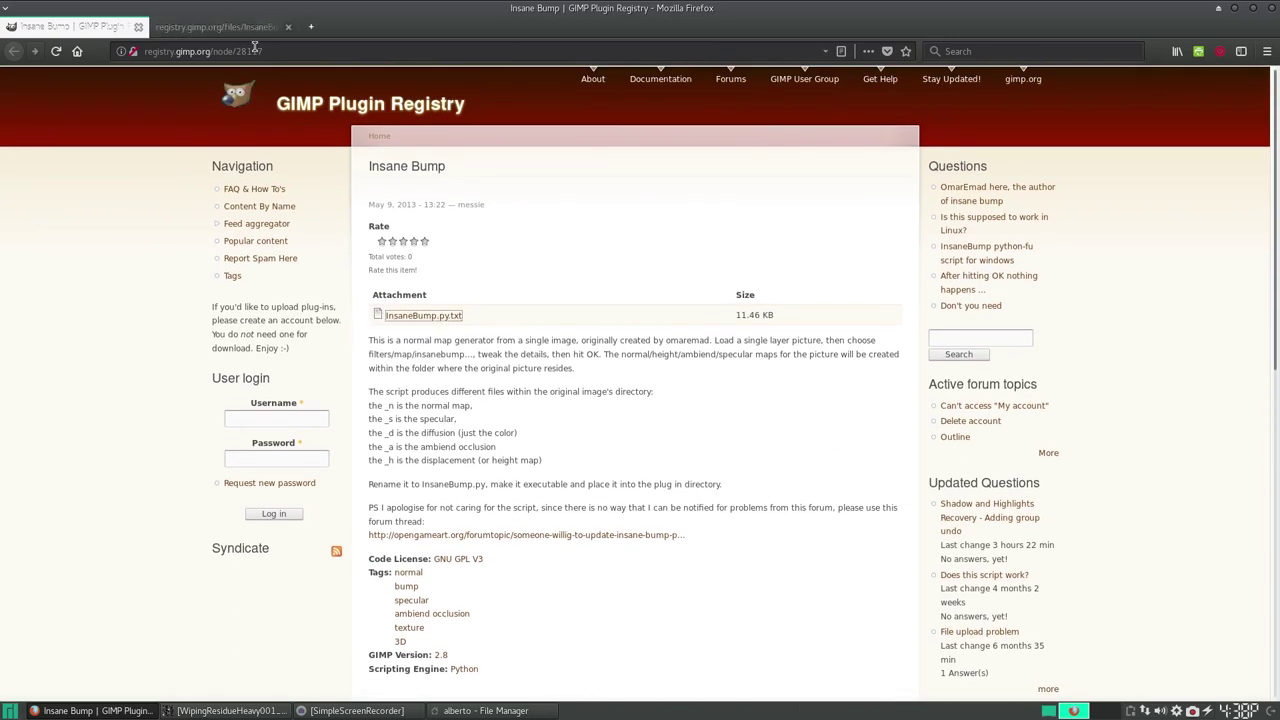
pyautogui.click(234, 28)
pyautogui.scroll(-5, 466, 263)
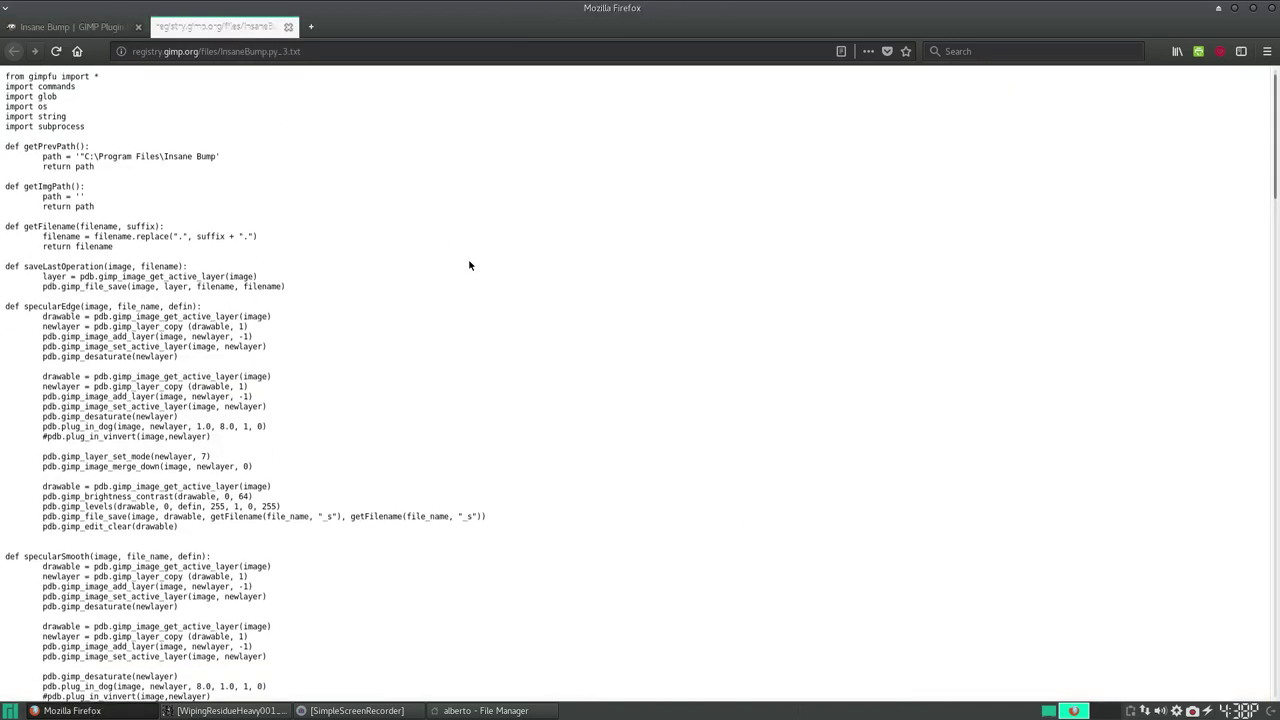
pyautogui.scroll(-3, 469, 265)
pyautogui.scroll(-1, 469, 265)
pyautogui.scroll(-4, 469, 265)
pyautogui.scroll(-3, 471, 265)
pyautogui.scroll(-2, 472, 265)
pyautogui.scroll(-5, 470, 262)
pyautogui.scroll(-3, 470, 262)
pyautogui.scroll(-4, 474, 266)
pyautogui.scroll(-1, 474, 266)
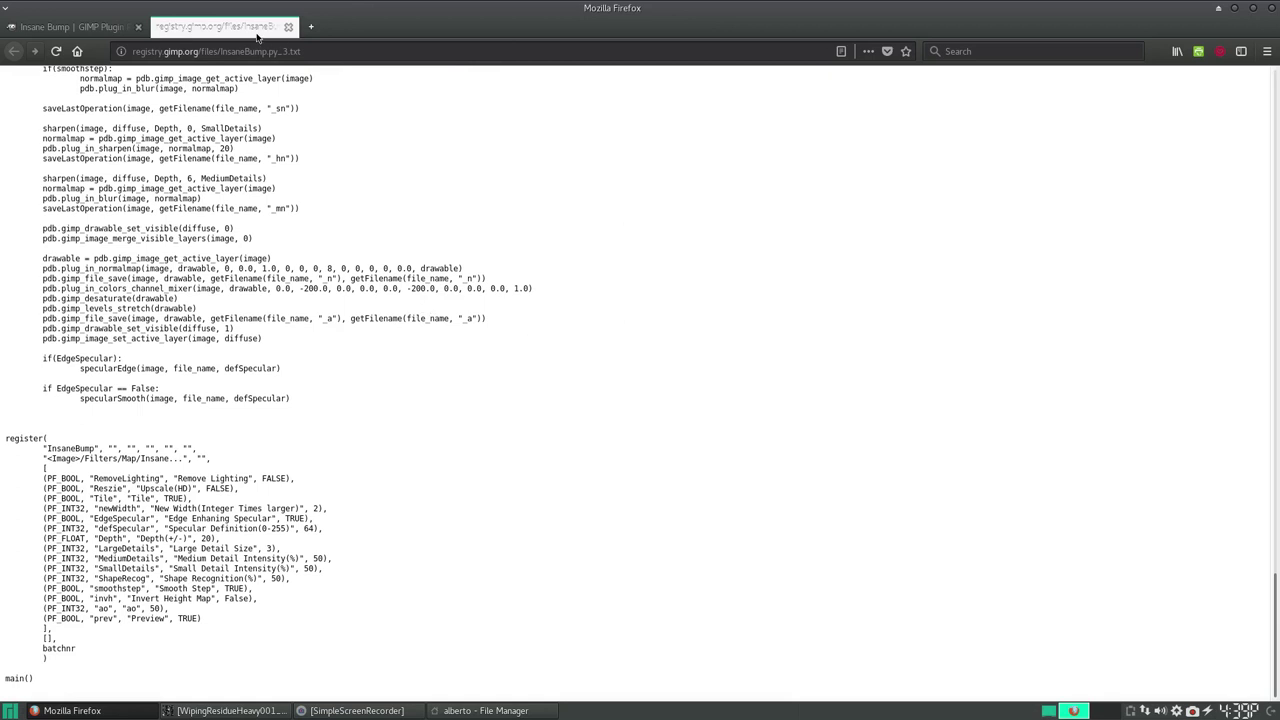
pyautogui.click(288, 27)
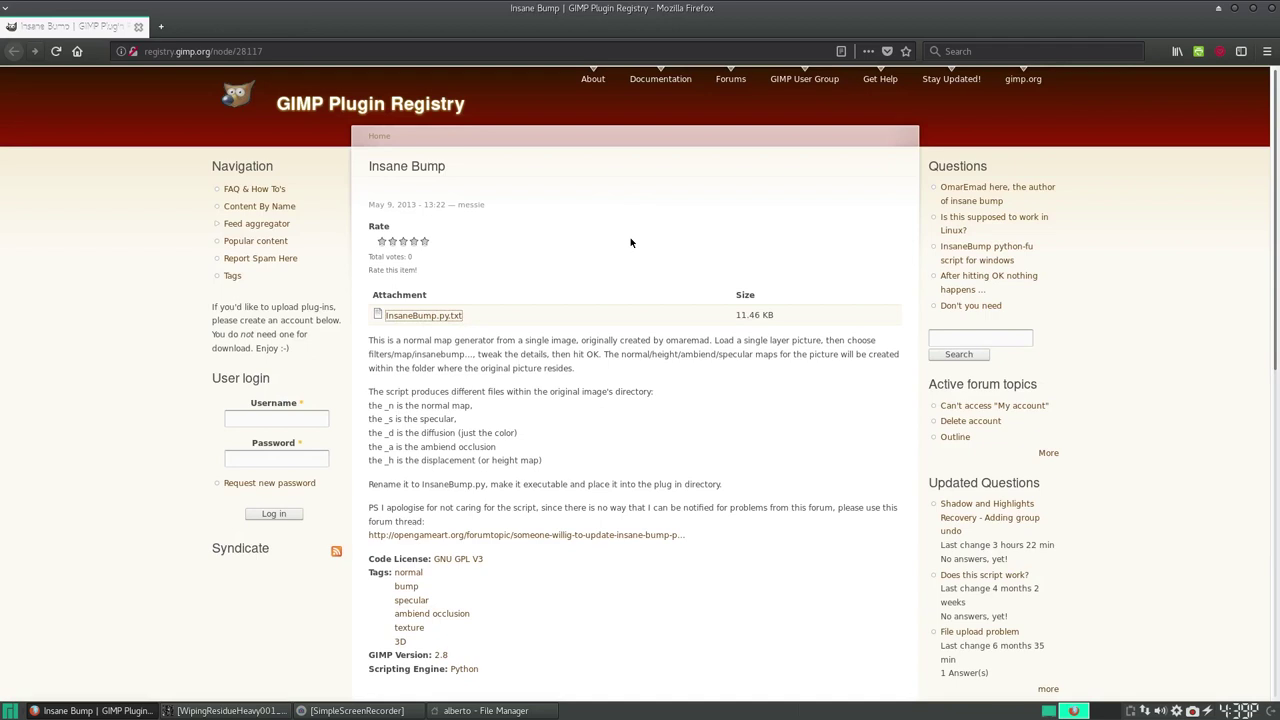
# Step: Start Save Link As on the InsaneBump.py.txt link, then cancel the save dialog
pyautogui.rightClick(419, 316)
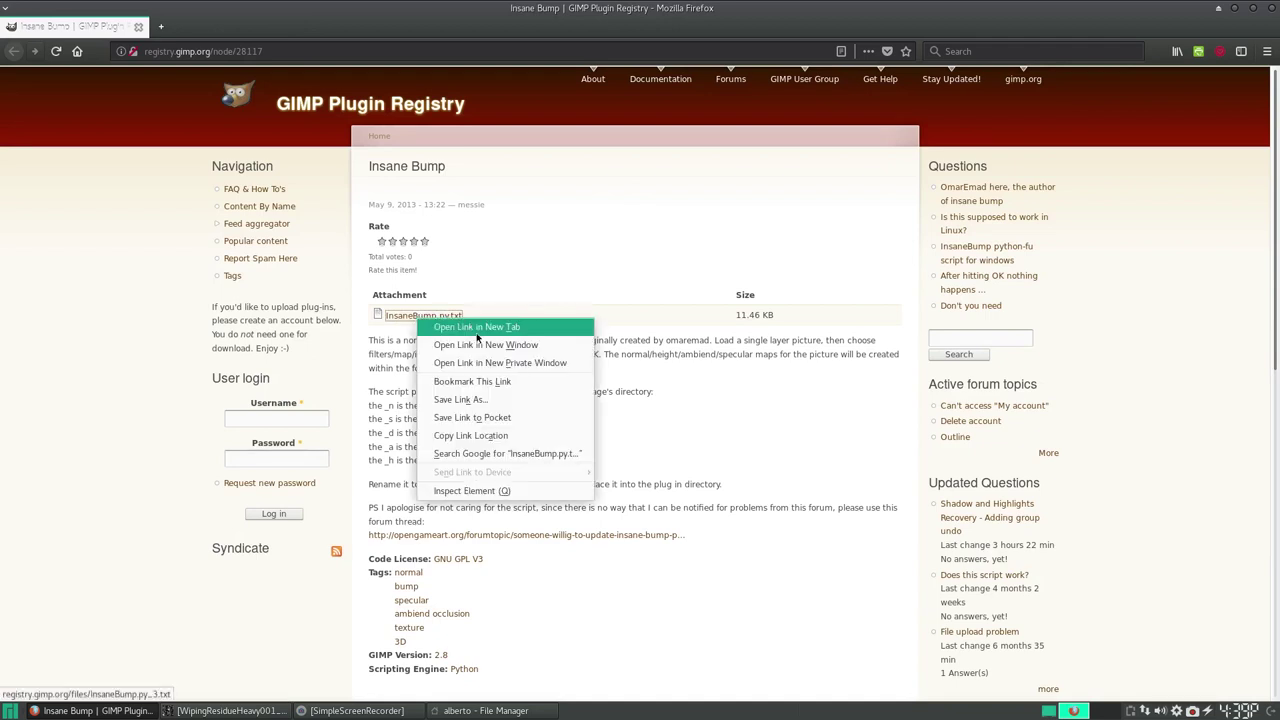
pyautogui.click(518, 408)
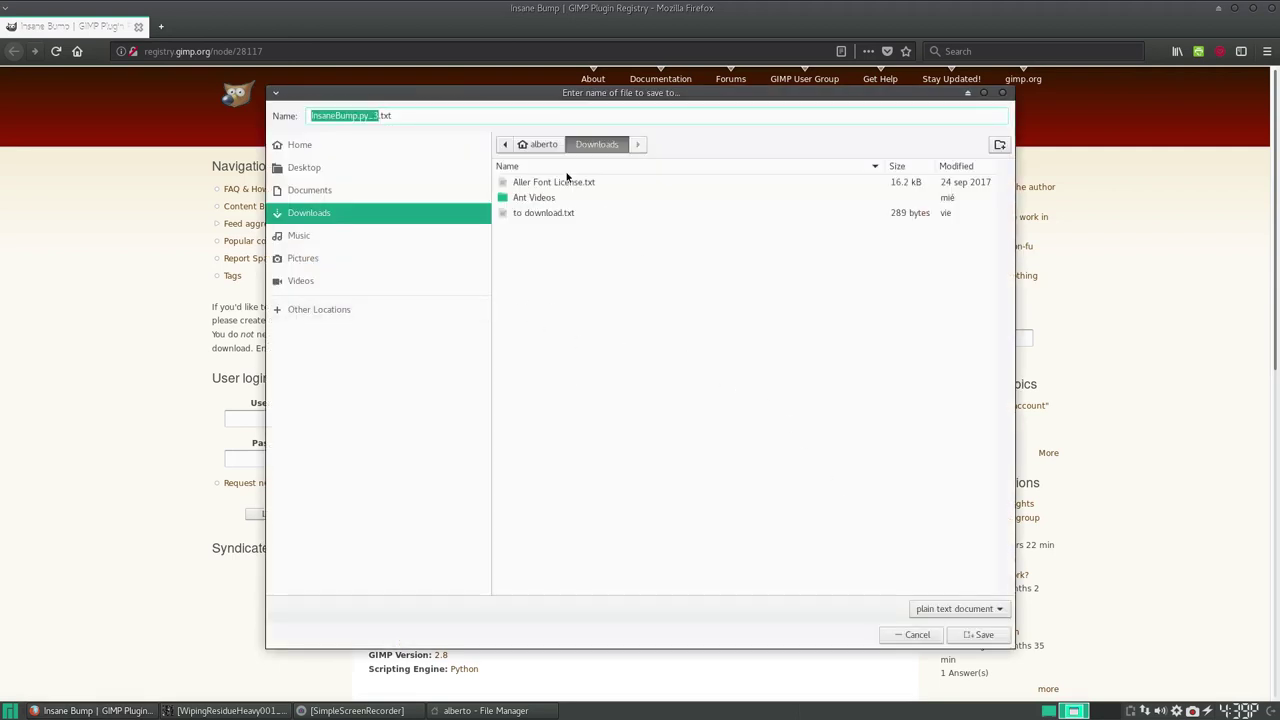
pyautogui.click(924, 640)
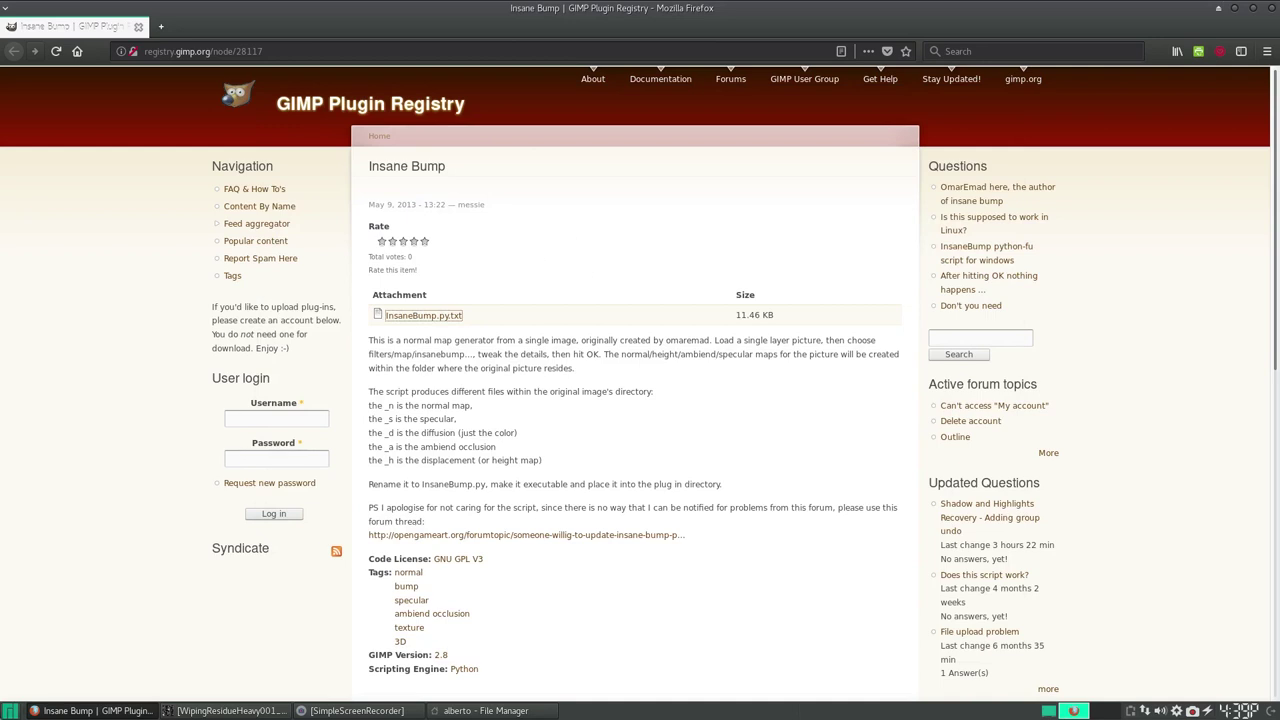
pyautogui.click(10, 710)
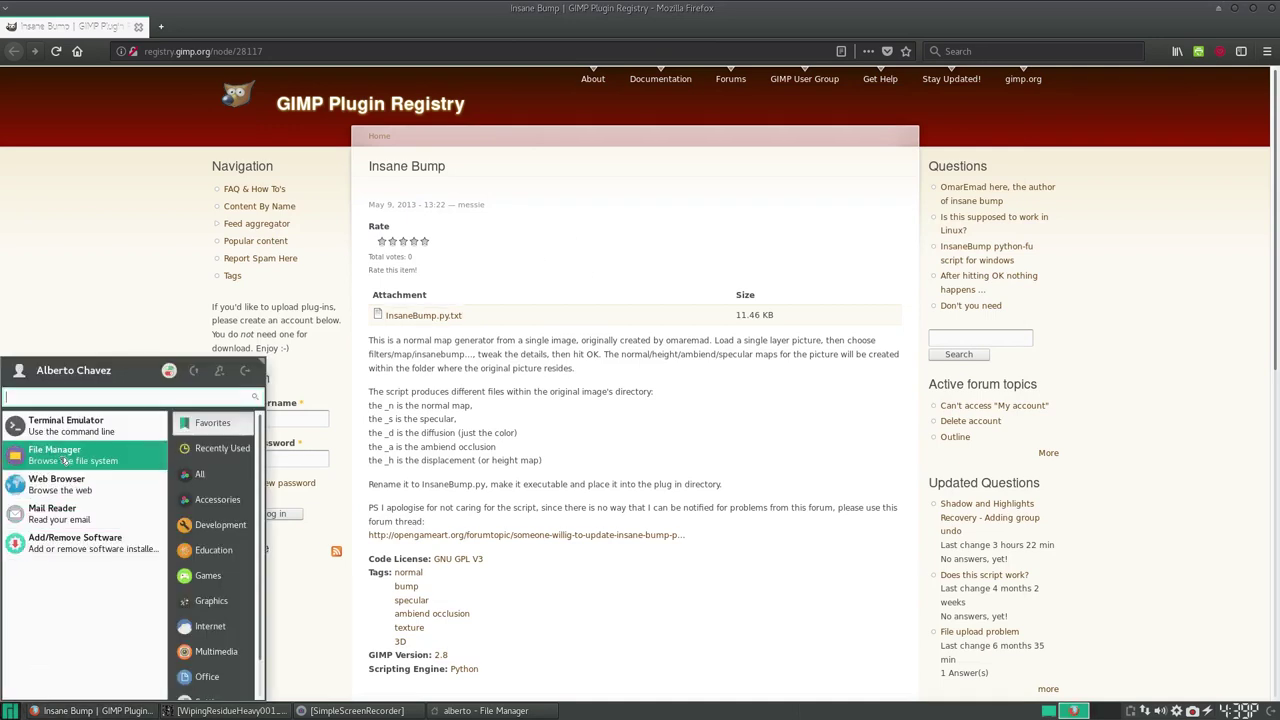
# Step: Open the Downloads folder in the File Manager
pyautogui.click(480, 710)
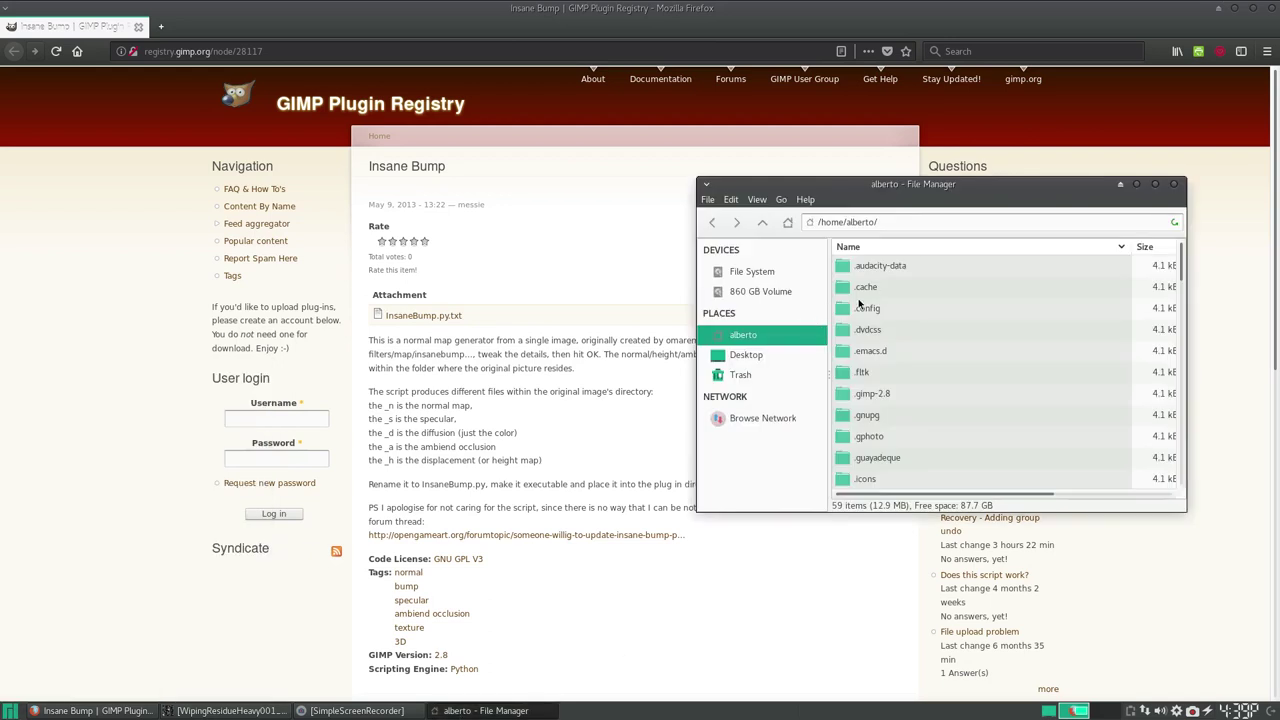
pyautogui.scroll(-5, 857, 330)
pyautogui.scroll(-3, 908, 363)
pyautogui.click(886, 333)
pyautogui.doubleClick(886, 330)
pyautogui.scroll(-3, 886, 350)
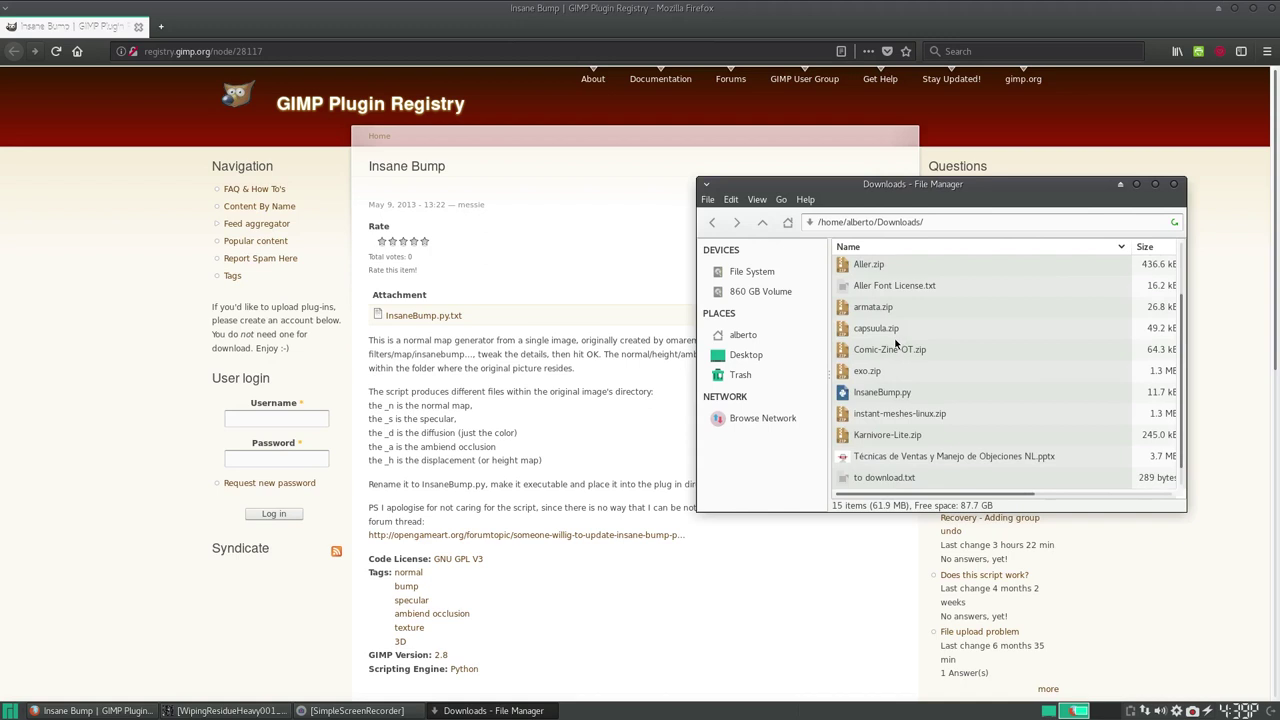
# Step: Check InsaneBump.py's Permissions properties to confirm it may run as a program
pyautogui.click(886, 372)
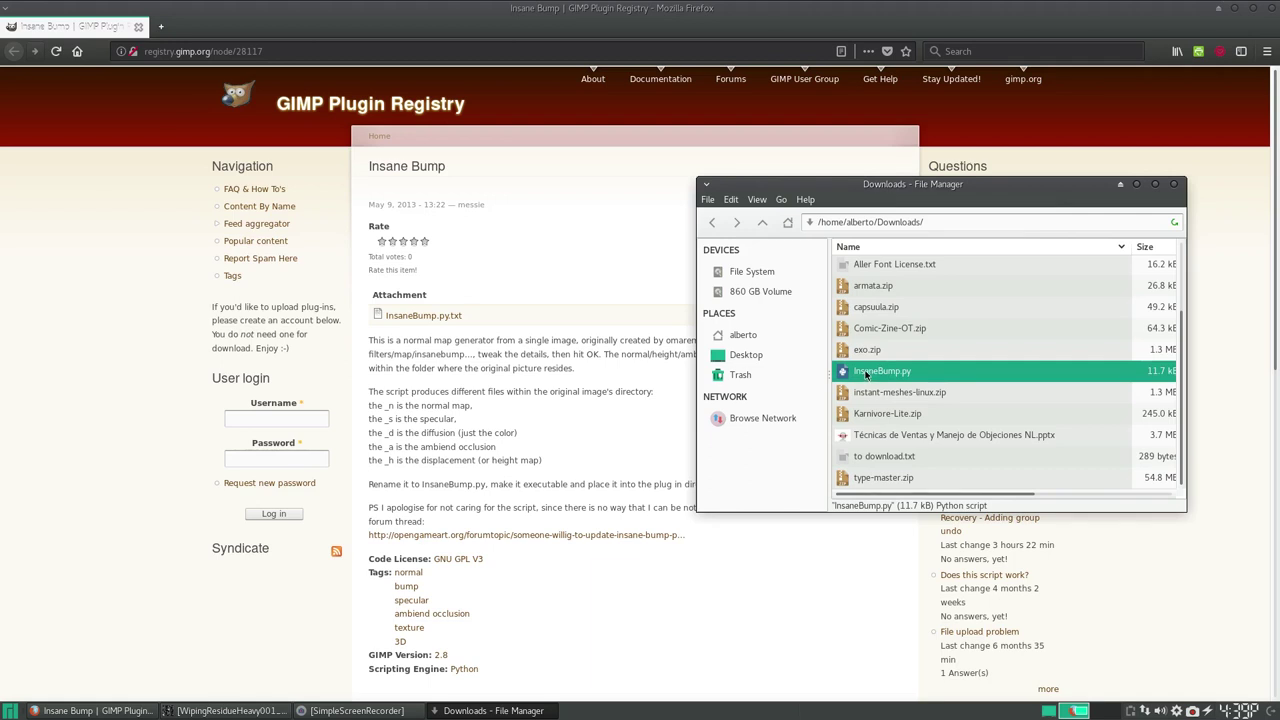
pyautogui.rightClick(867, 373)
pyautogui.click(904, 623)
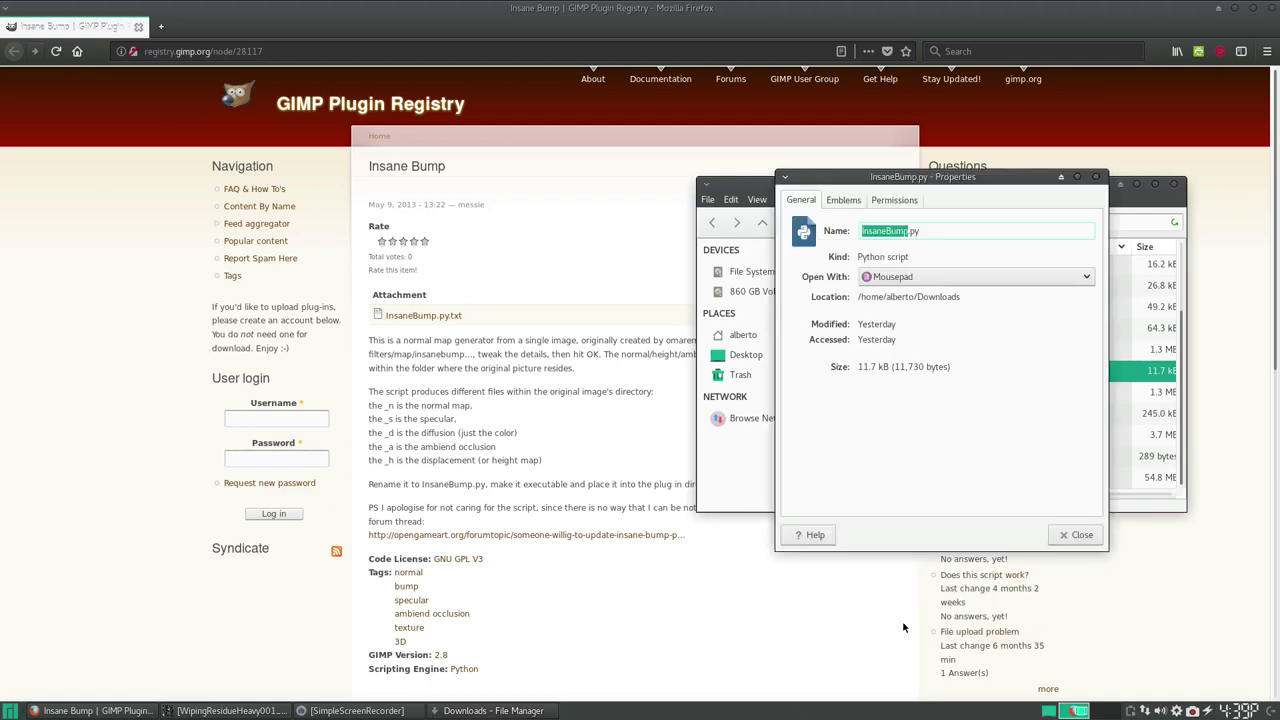
pyautogui.click(891, 201)
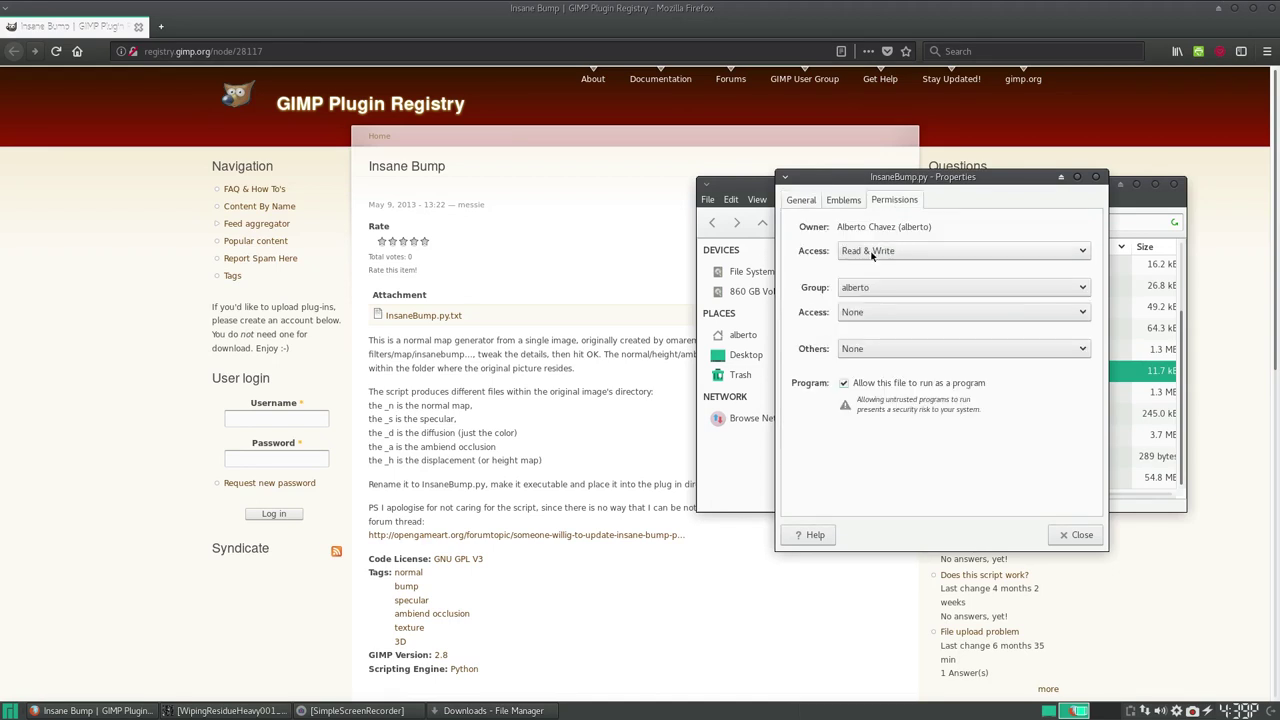
pyautogui.click(1077, 536)
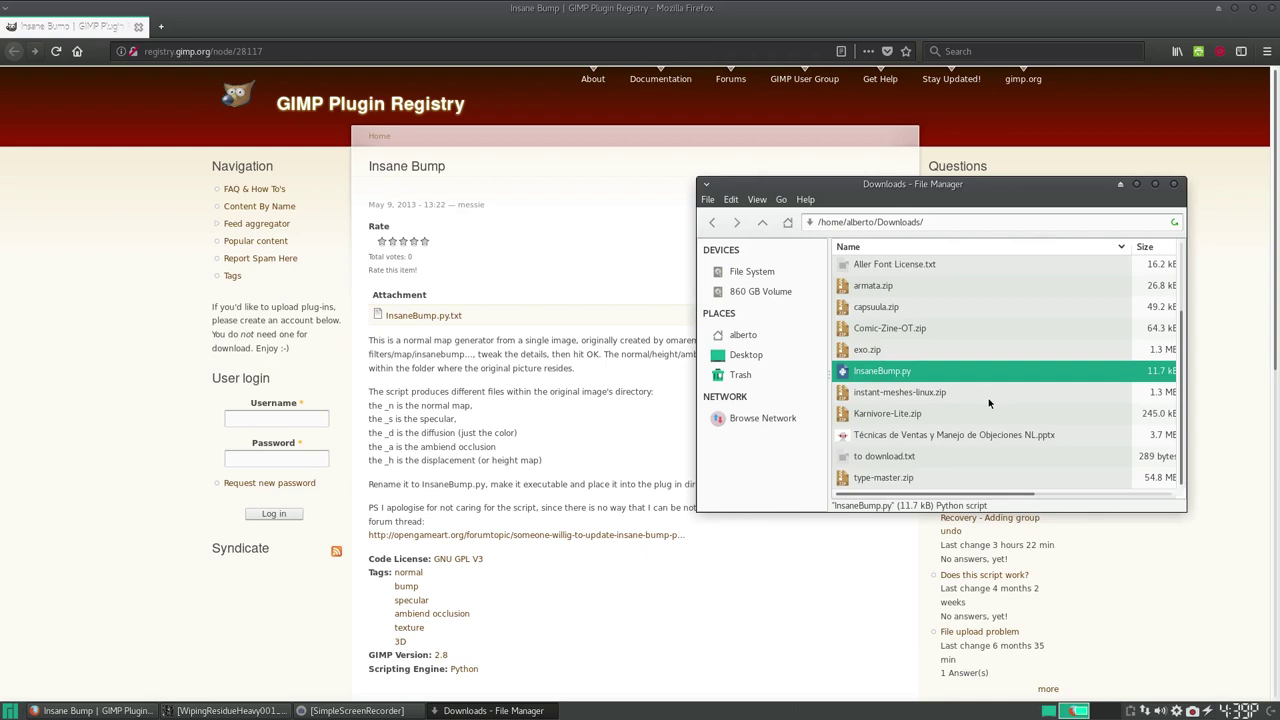
# Step: Run sudo chmod u+x ~/.gimp-2.8/plug-ins/InsaneBump.py in the drop-down terminal, then exit
pyautogui.press('F12')
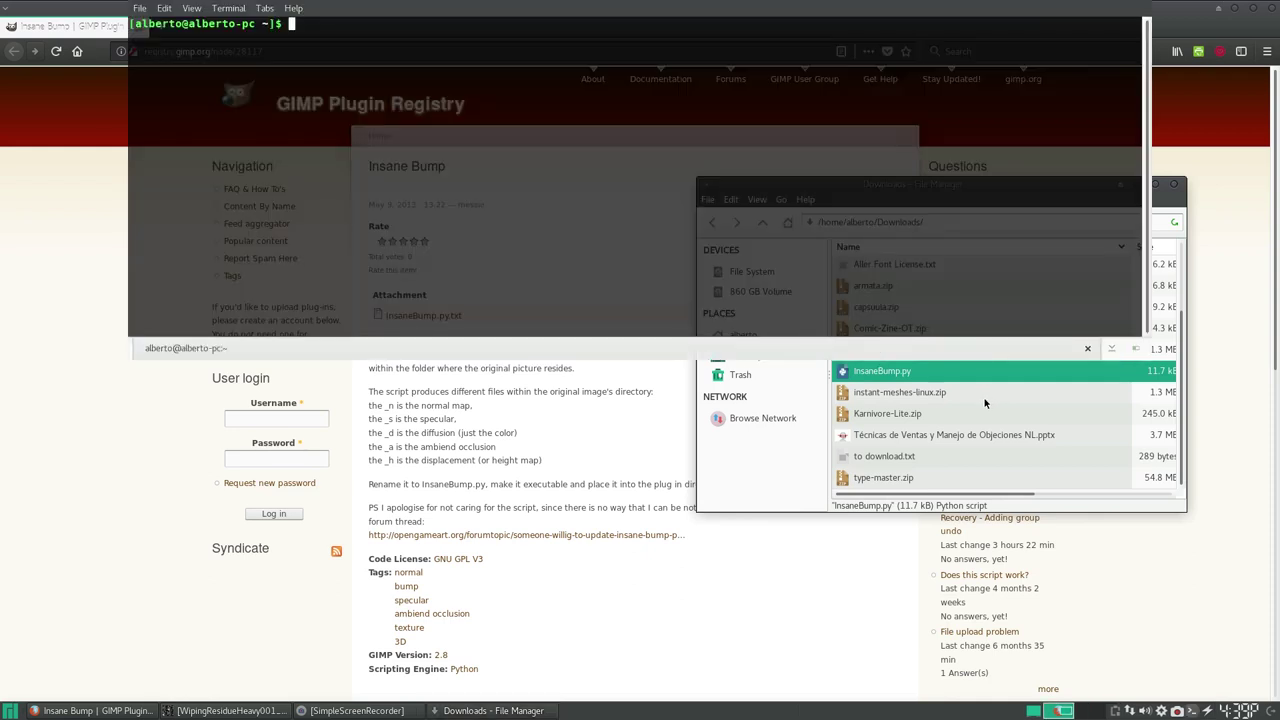
pyautogui.write('sudo chmod u+x ~/.gimp-2.8/plug-ins/InsaneBump.py')
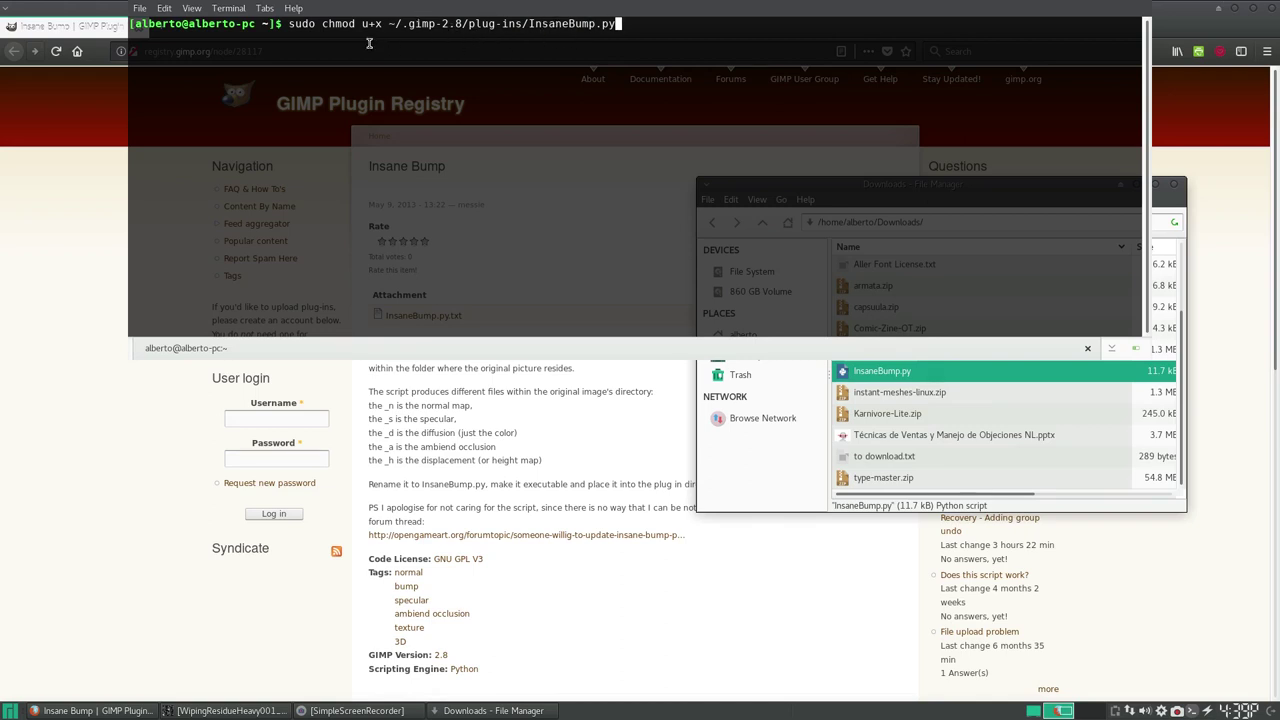
pyautogui.moveTo(289, 24); pyautogui.dragTo(382, 24)
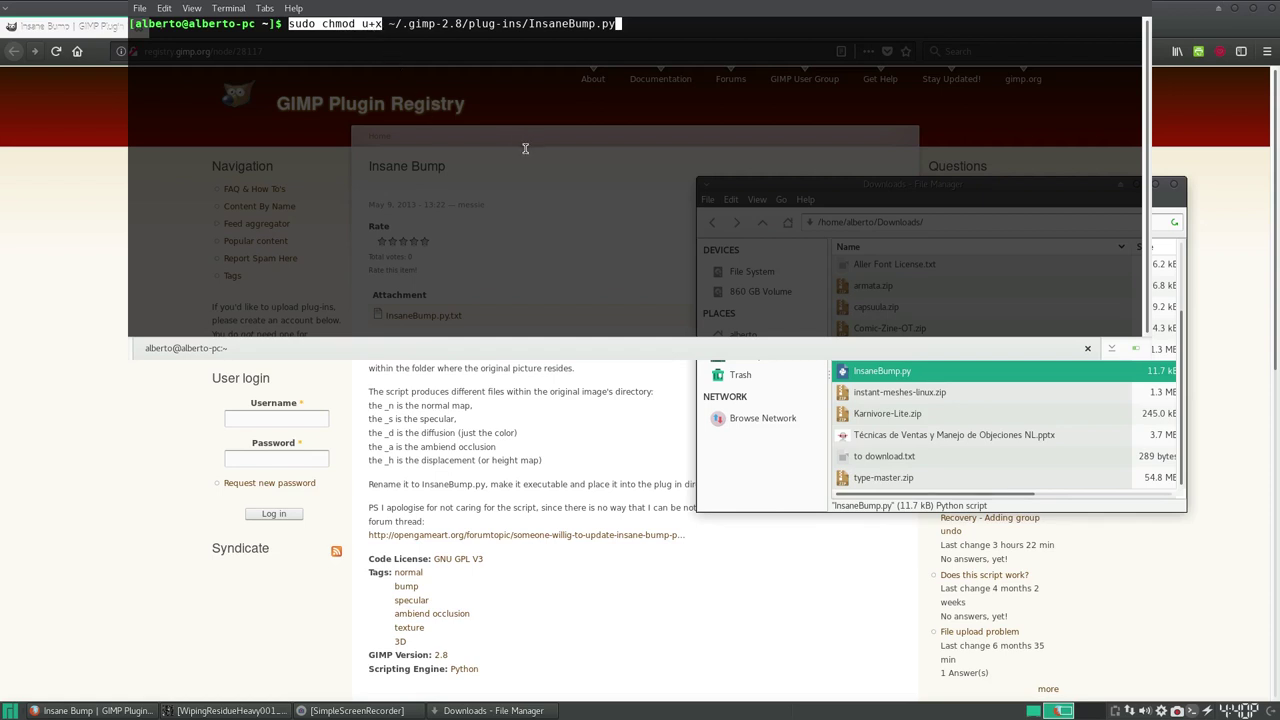
pyautogui.click(687, 32)
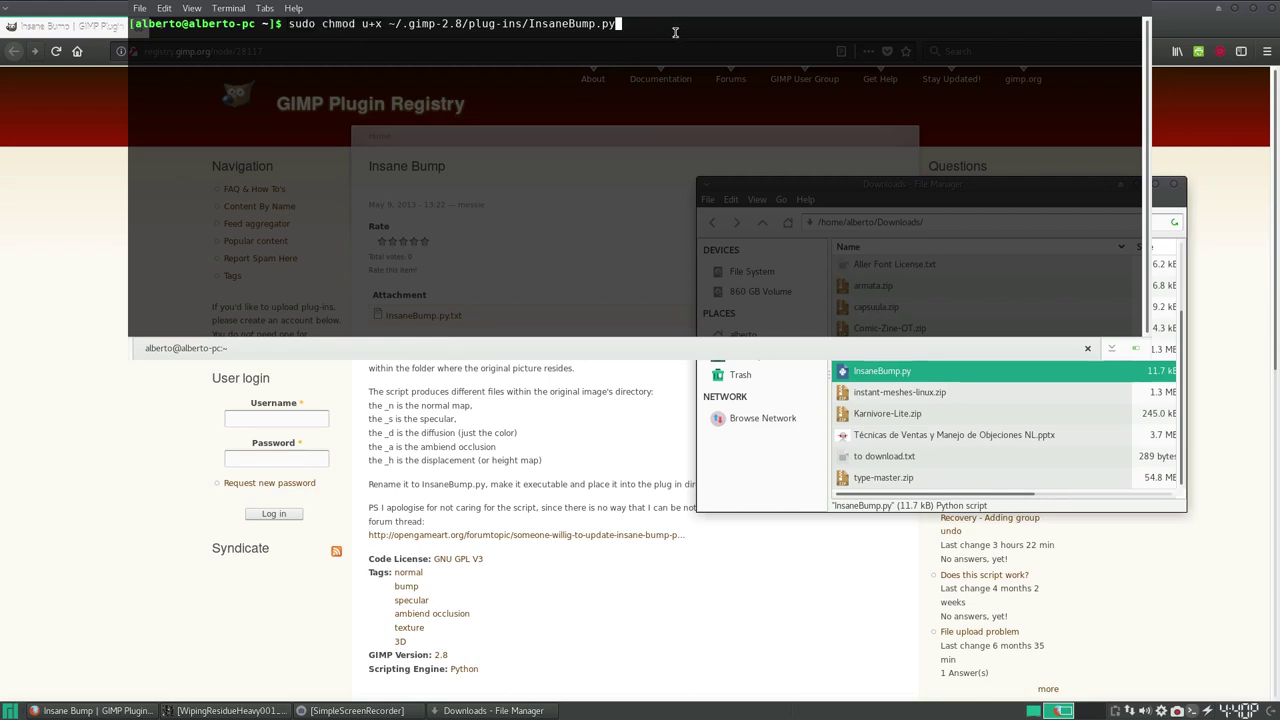
pyautogui.press('Return')
pyautogui.write('exit')
pyautogui.press('Return')
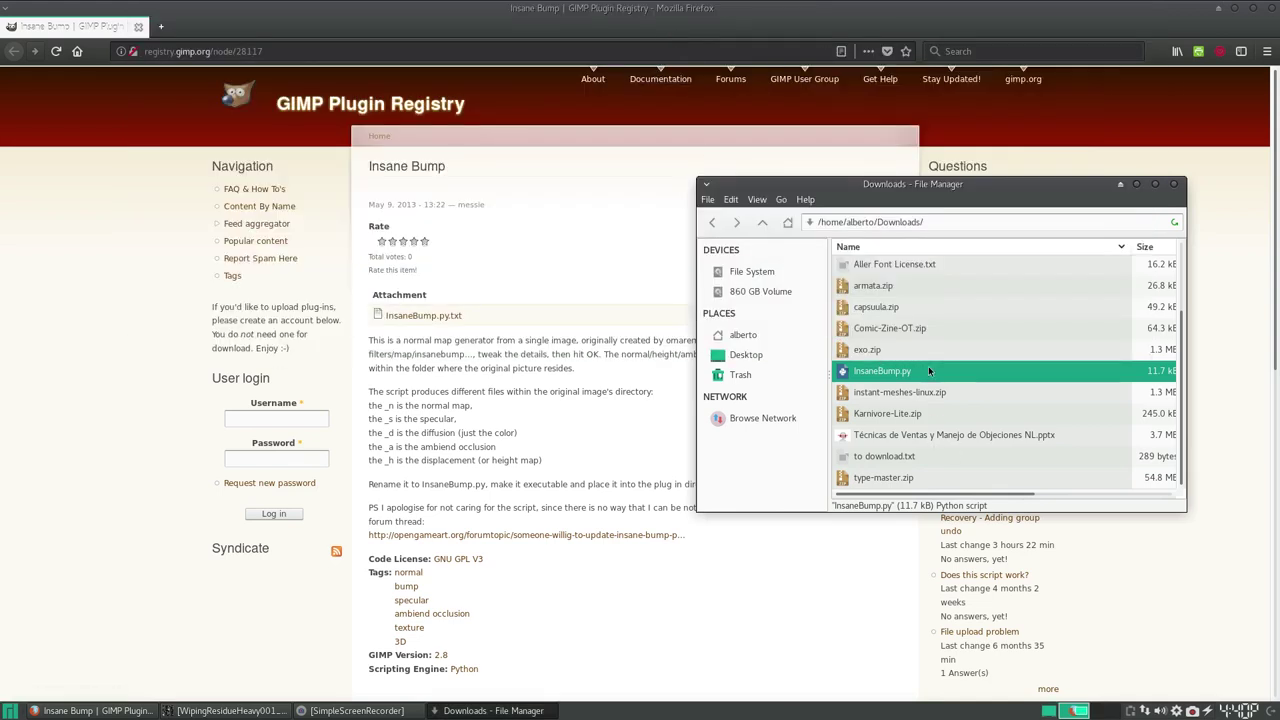
# Step: Re-run the chmod command on ~/Downloads/InsaneBump.py and authenticate with the sudo password
pyautogui.press('F12')
pyautogui.write('exit')
pyautogui.press('Up')
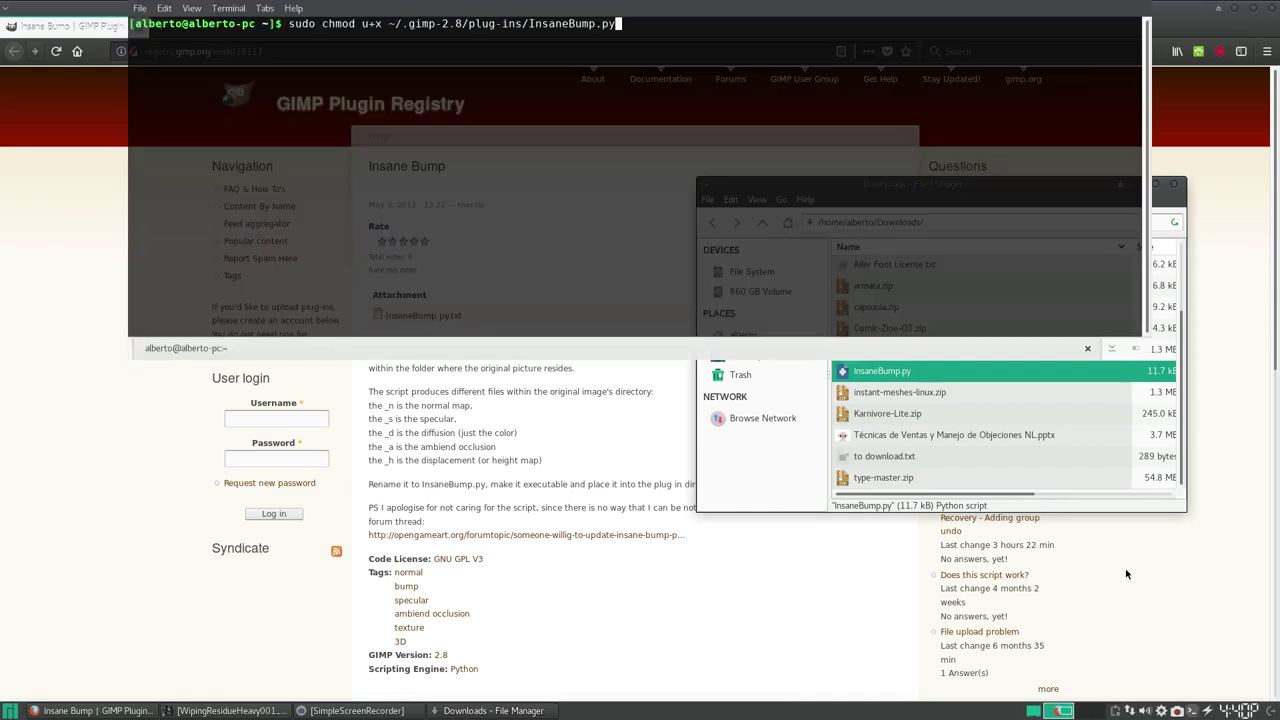
pyautogui.press('Left')
pyautogui.press('Left')
pyautogui.press('Left')
pyautogui.press('Left')
pyautogui.press('Left')
pyautogui.press('Left')
pyautogui.press('Left')
pyautogui.press('Right')
pyautogui.press('Right')
pyautogui.press('Delete')
pyautogui.press('BackSpace')
pyautogui.press('BackSpace')
pyautogui.press('BackSpace')
pyautogui.press('BackSpace')
pyautogui.press('BackSpace')
pyautogui.press('BackSpace')
pyautogui.press('BackSpace')
pyautogui.press('BackSpace')
pyautogui.press('BackSpace')
pyautogui.press('BackSpace')
pyautogui.press('BackSpace')
pyautogui.press('BackSpace')
pyautogui.press('BackSpace')
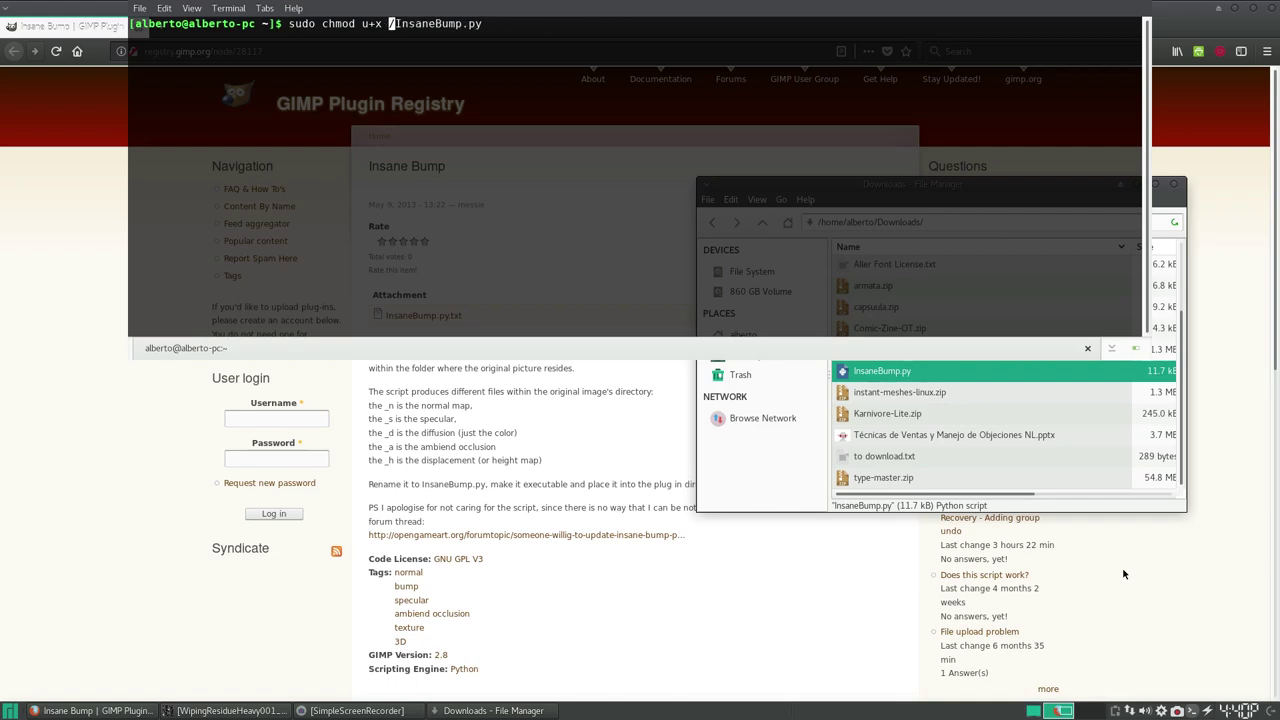
pyautogui.write('~/')
pyautogui.press('Delete')
pyautogui.write('Downloads')
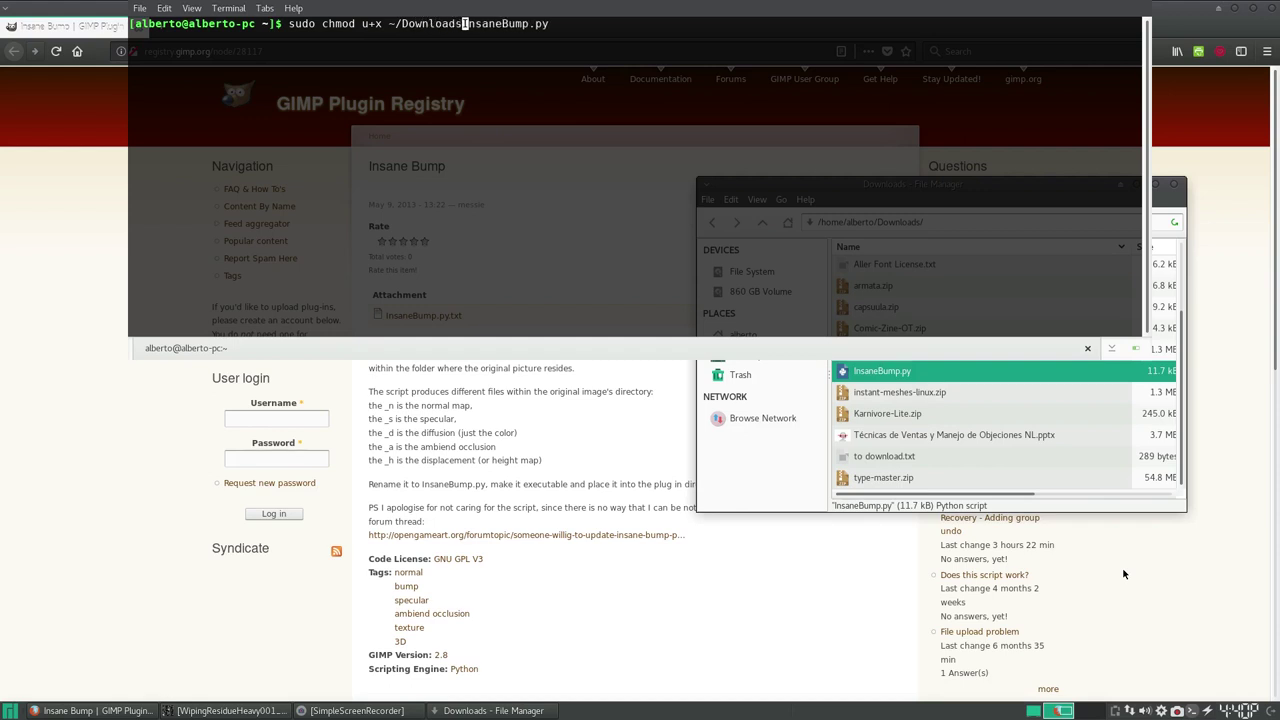
pyautogui.write('/')
pyautogui.press('Return')
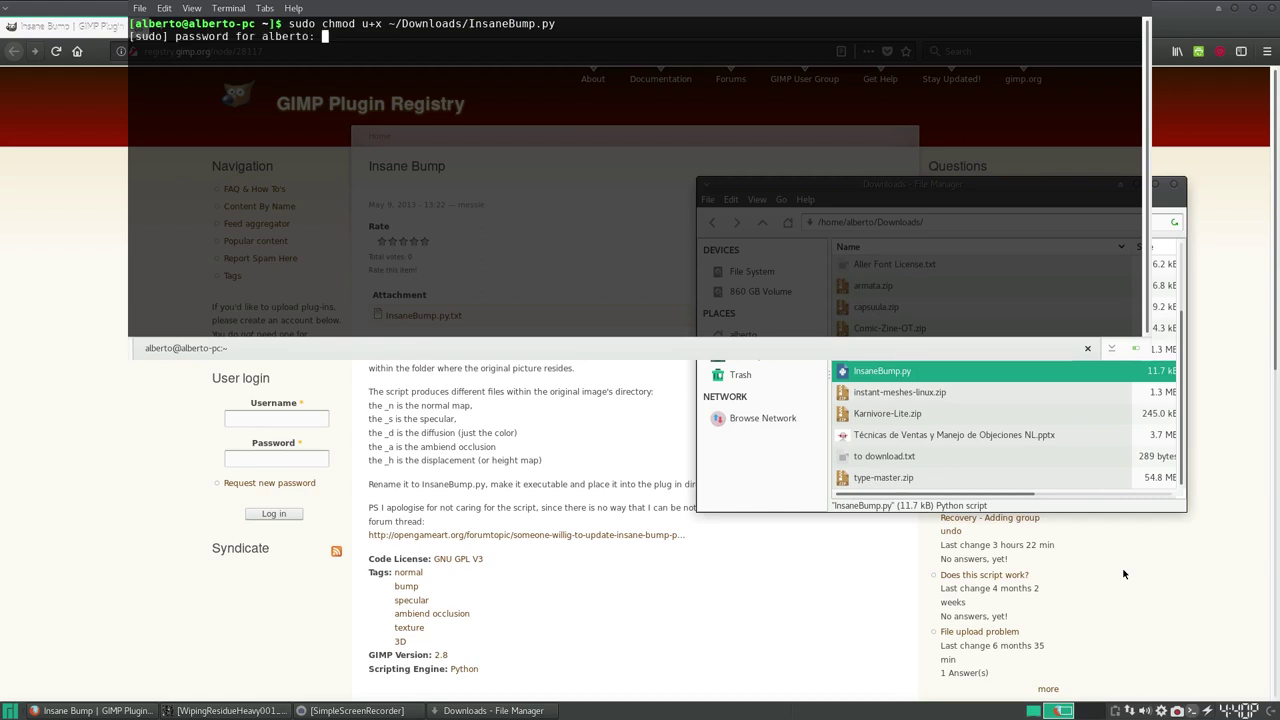
pyautogui.press('Return')
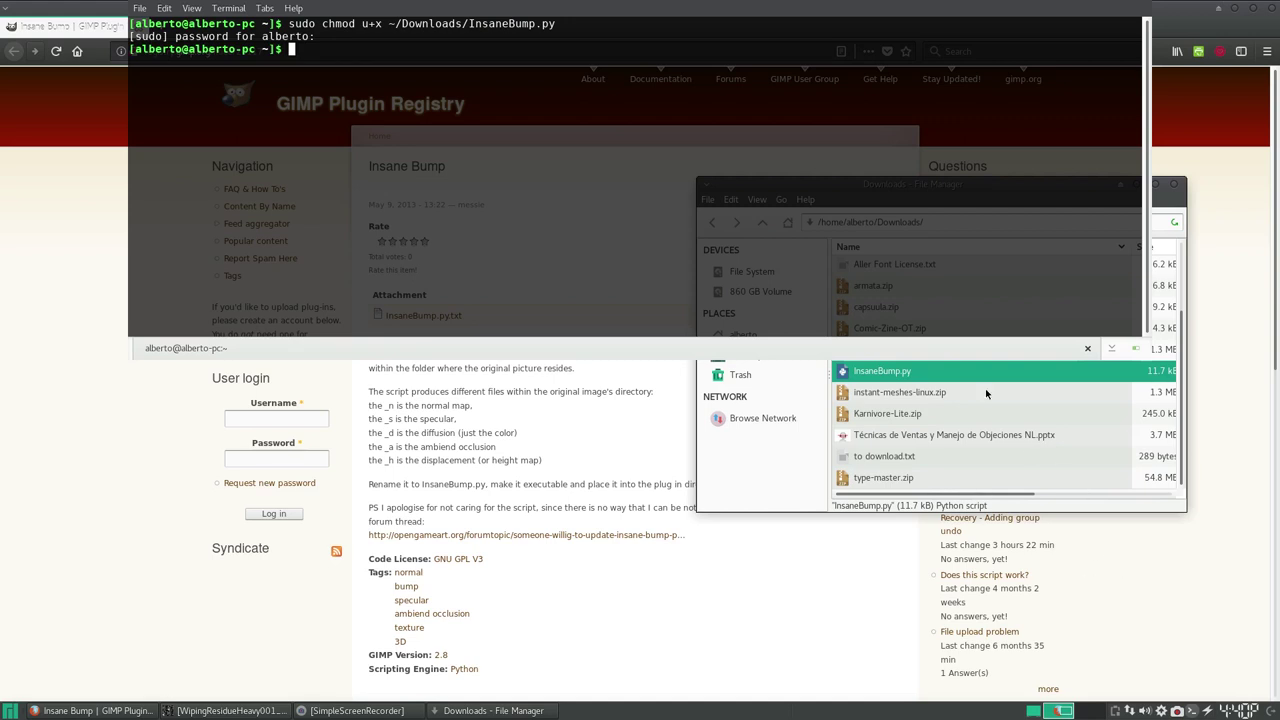
pyautogui.click(940, 371)
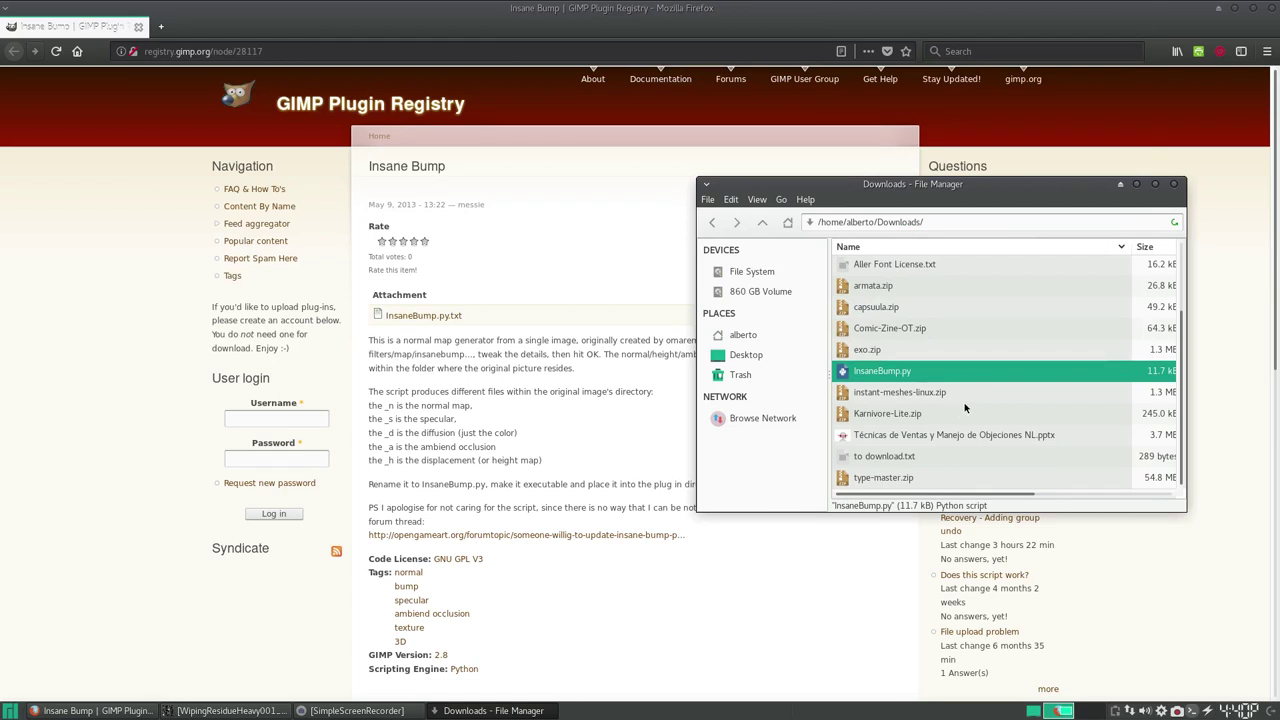
# Step: Browse from the home folder into the hidden .gimp-2.8/plug-ins folder
pyautogui.scroll(2, 900, 305)
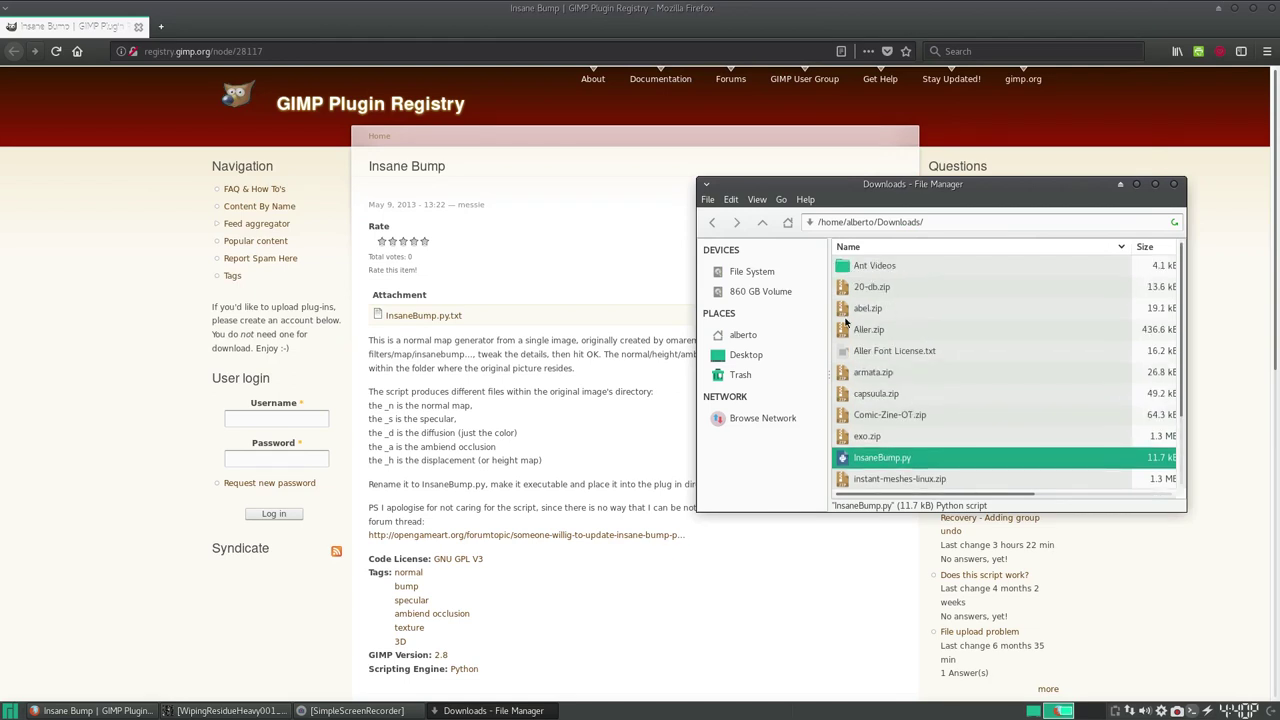
pyautogui.click(772, 336)
pyautogui.scroll(-2, 900, 308)
pyautogui.scroll(-3, 930, 312)
pyautogui.scroll(-3, 940, 318)
pyautogui.scroll(-3, 946, 323)
pyautogui.scroll(1, 950, 325)
pyautogui.scroll(3, 954, 325)
pyautogui.scroll(5, 957, 326)
pyautogui.scroll(5, 958, 327)
pyautogui.doubleClick(902, 394)
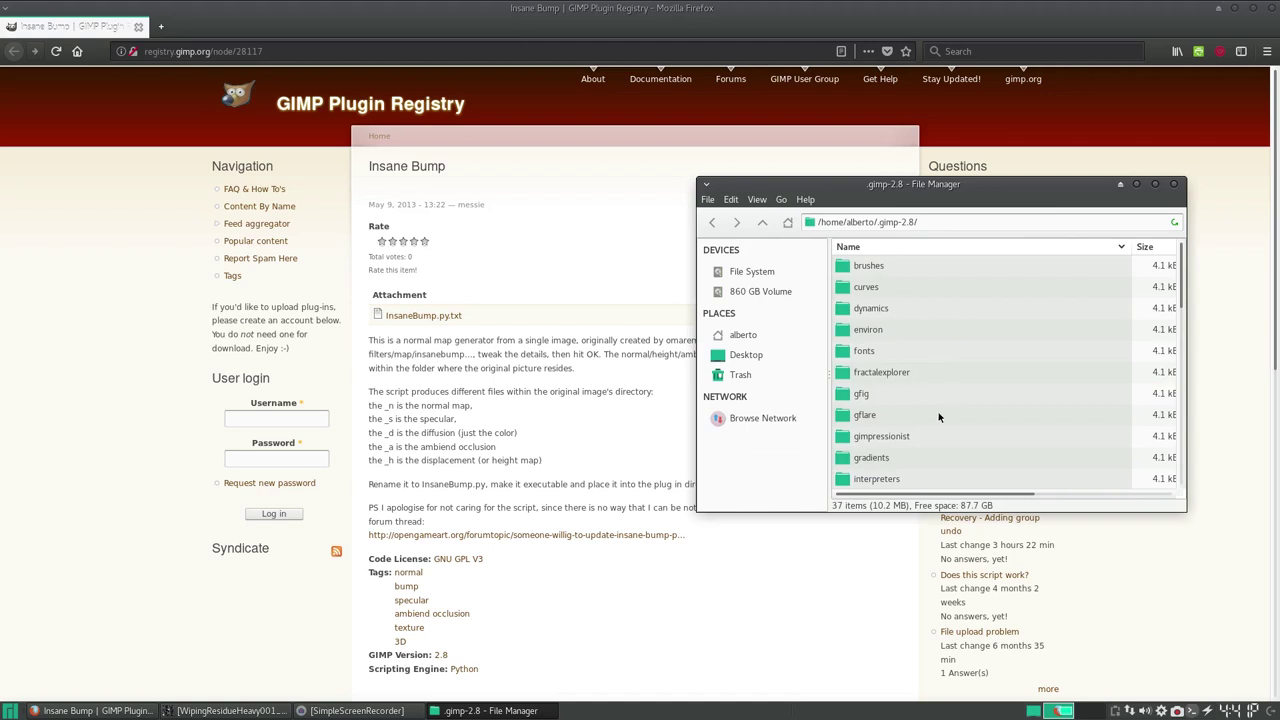
pyautogui.scroll(-2, 925, 396)
pyautogui.scroll(-1, 925, 396)
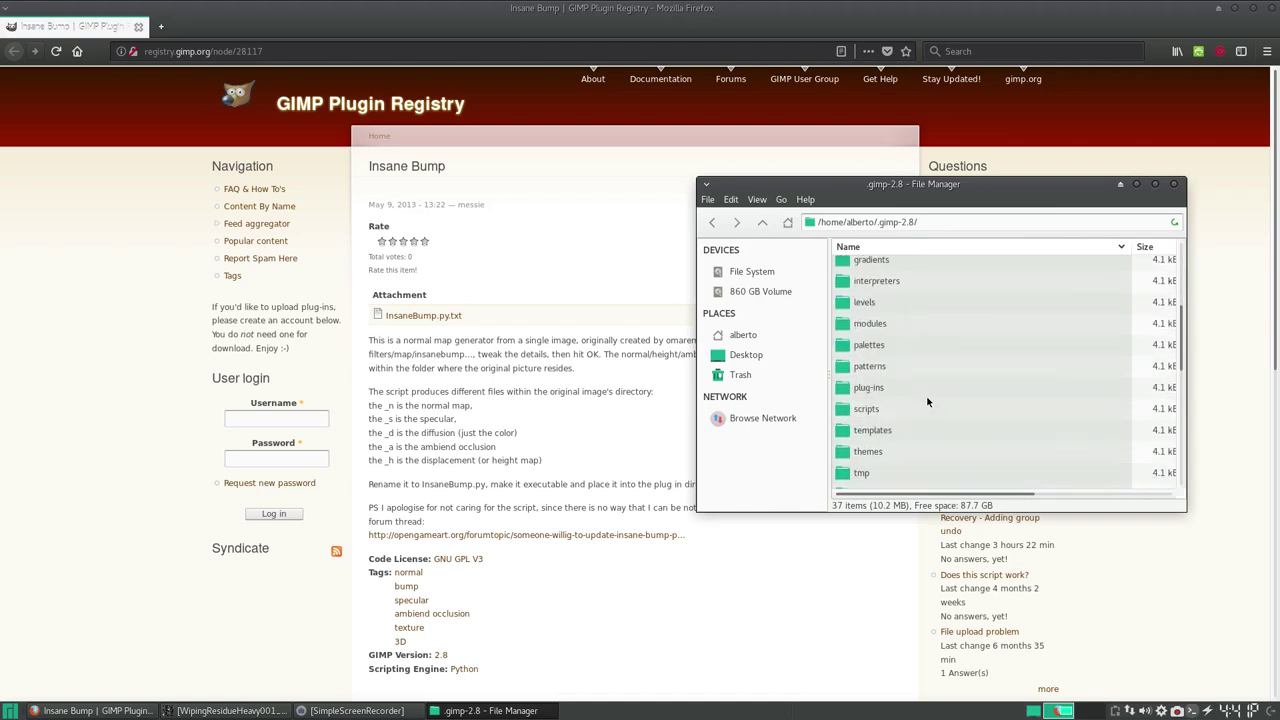
pyautogui.doubleClick(880, 390)
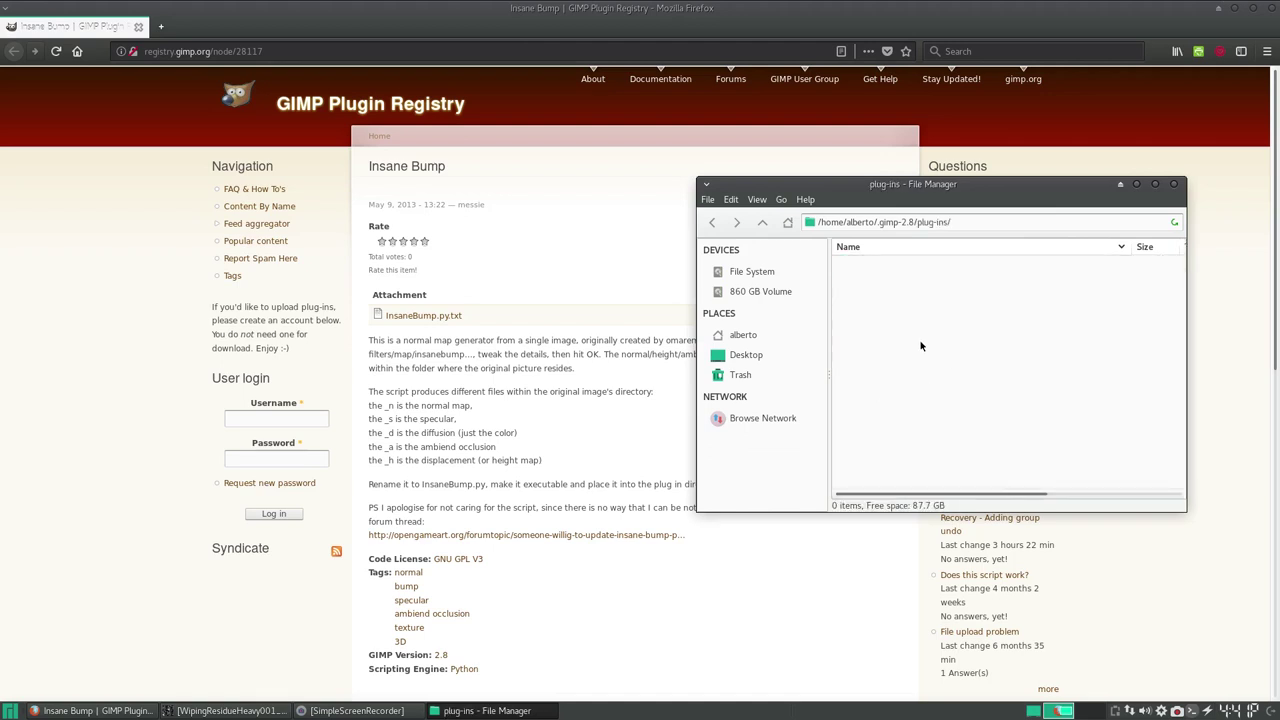
# Step: Paste InsaneBump.py into the plug-ins folder and glance at the GIMP window
pyautogui.hotkey('ctrl', 'v')
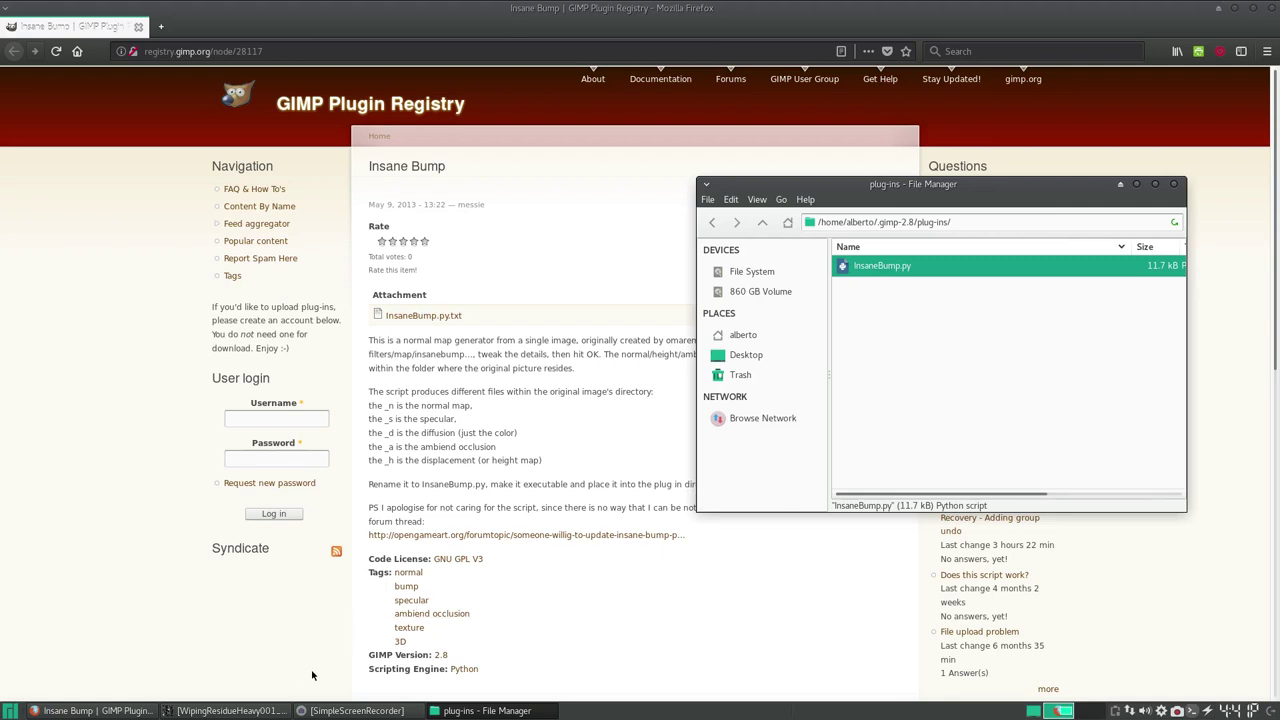
pyautogui.click(265, 710)
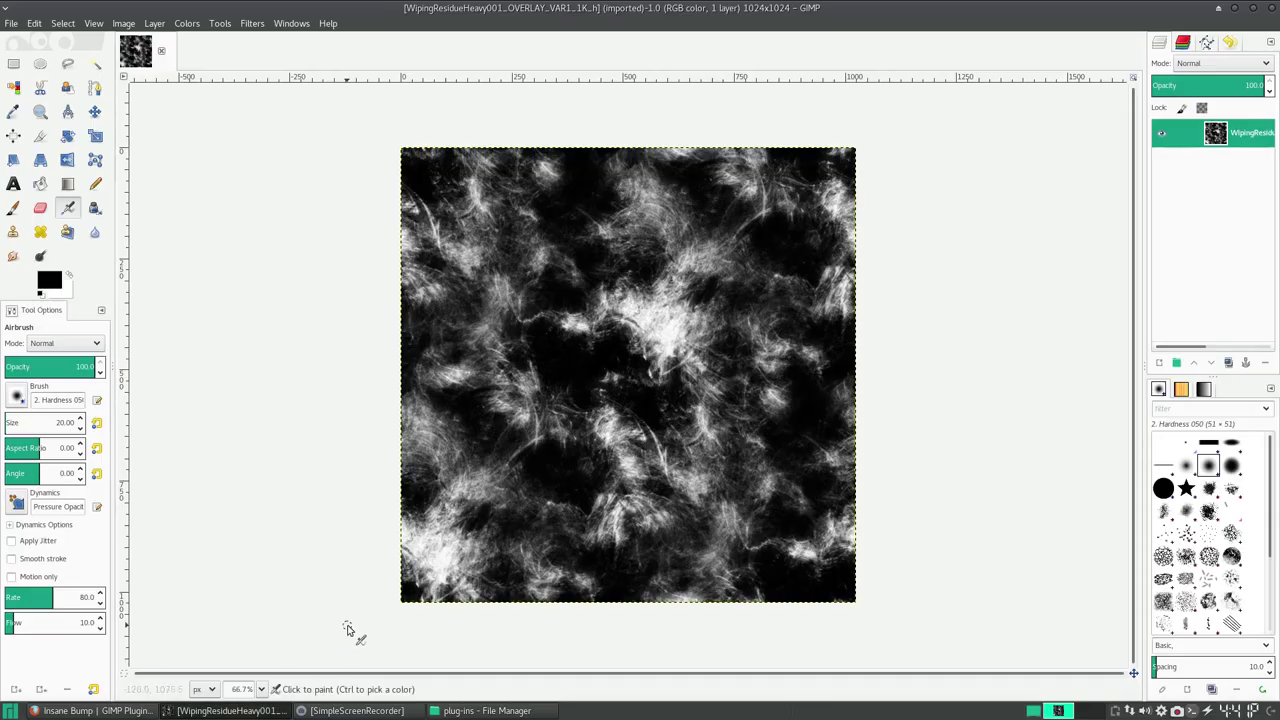
pyautogui.click(483, 710)
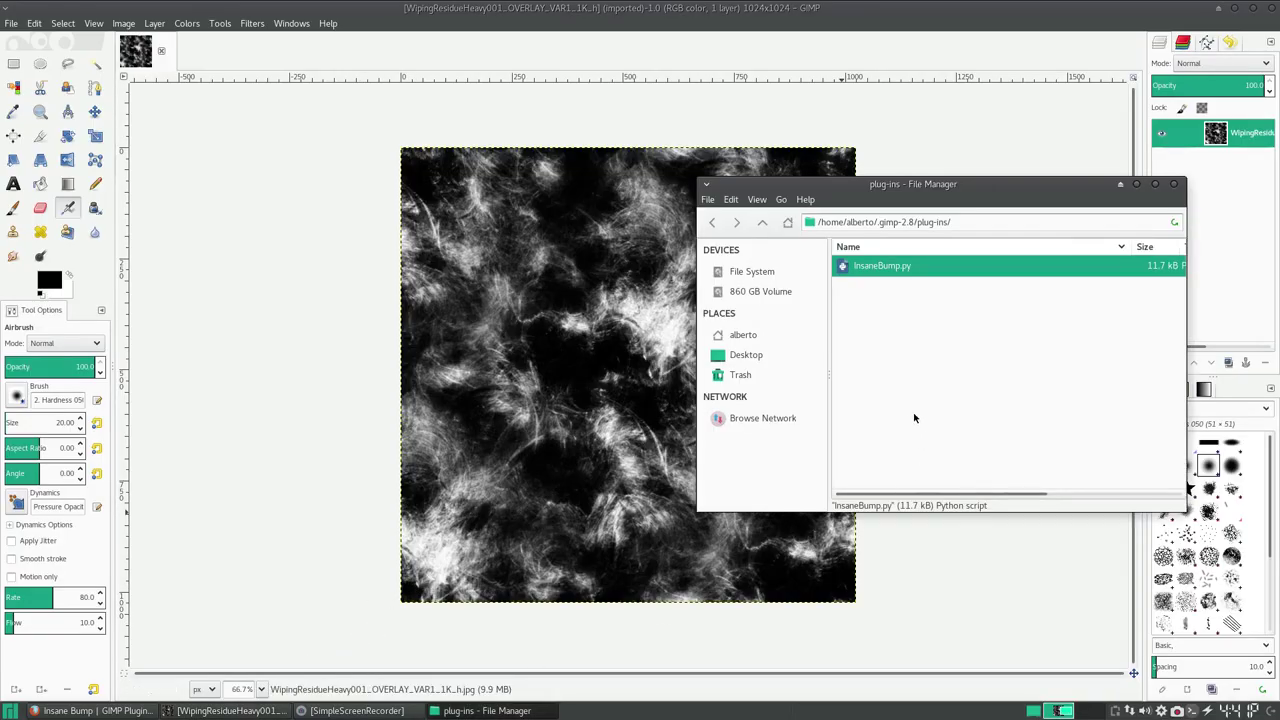
# Step: Permanently delete InsaneBump.py from plug-ins and browse back up to the home folder
pyautogui.hotkey('shift', 'Delete')
pyautogui.press('Return')
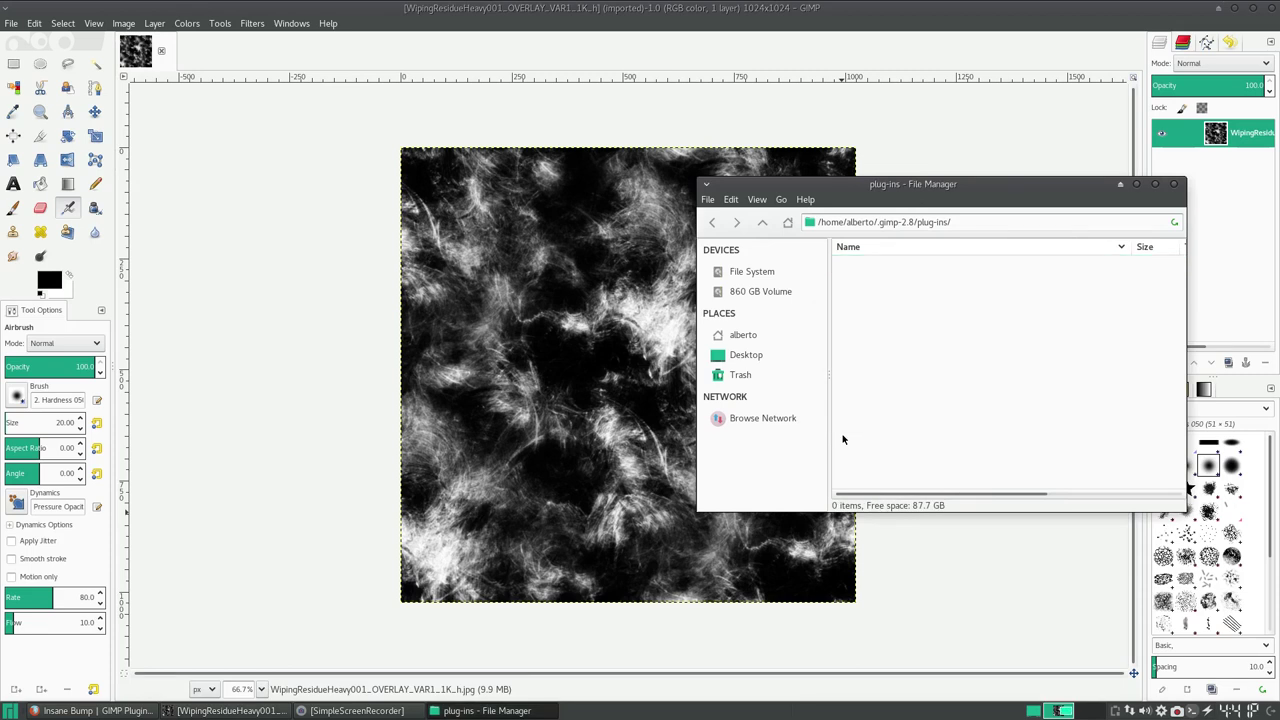
pyautogui.click(762, 222)
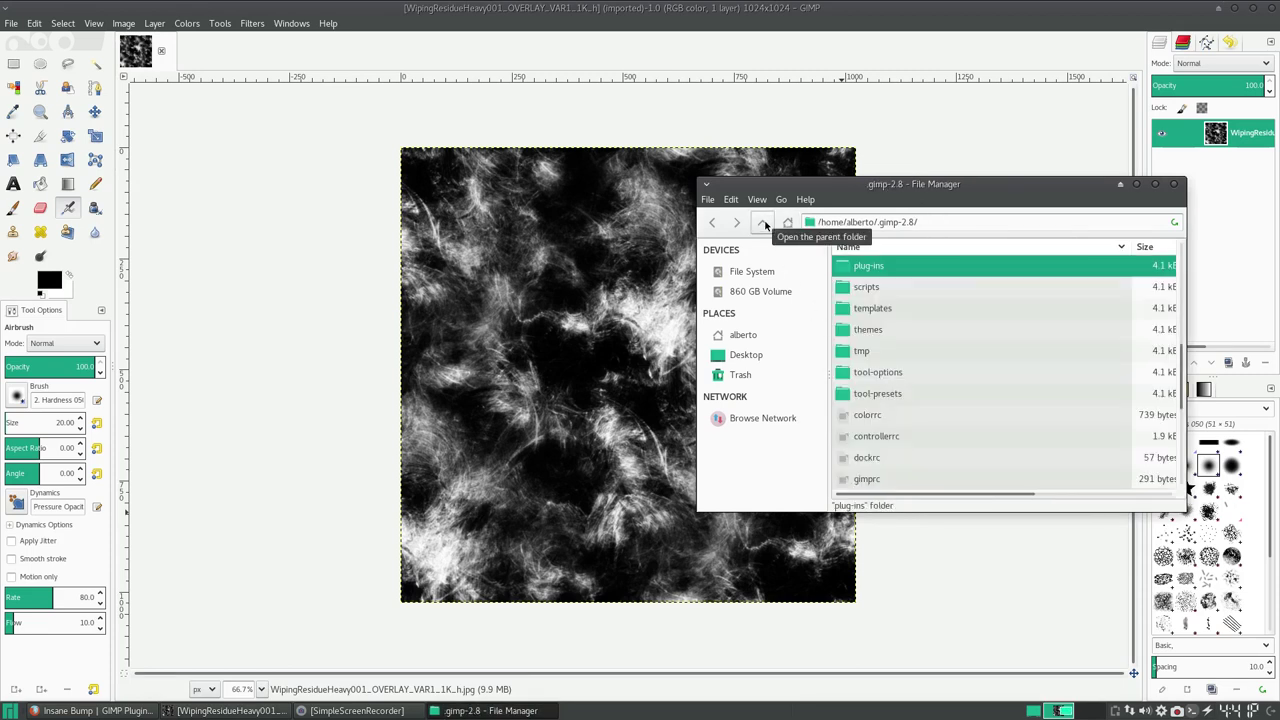
pyautogui.scroll(3, 1040, 390)
pyautogui.scroll(-3, 970, 319)
pyautogui.scroll(-3, 940, 325)
pyautogui.scroll(1, 926, 328)
pyautogui.click(768, 224)
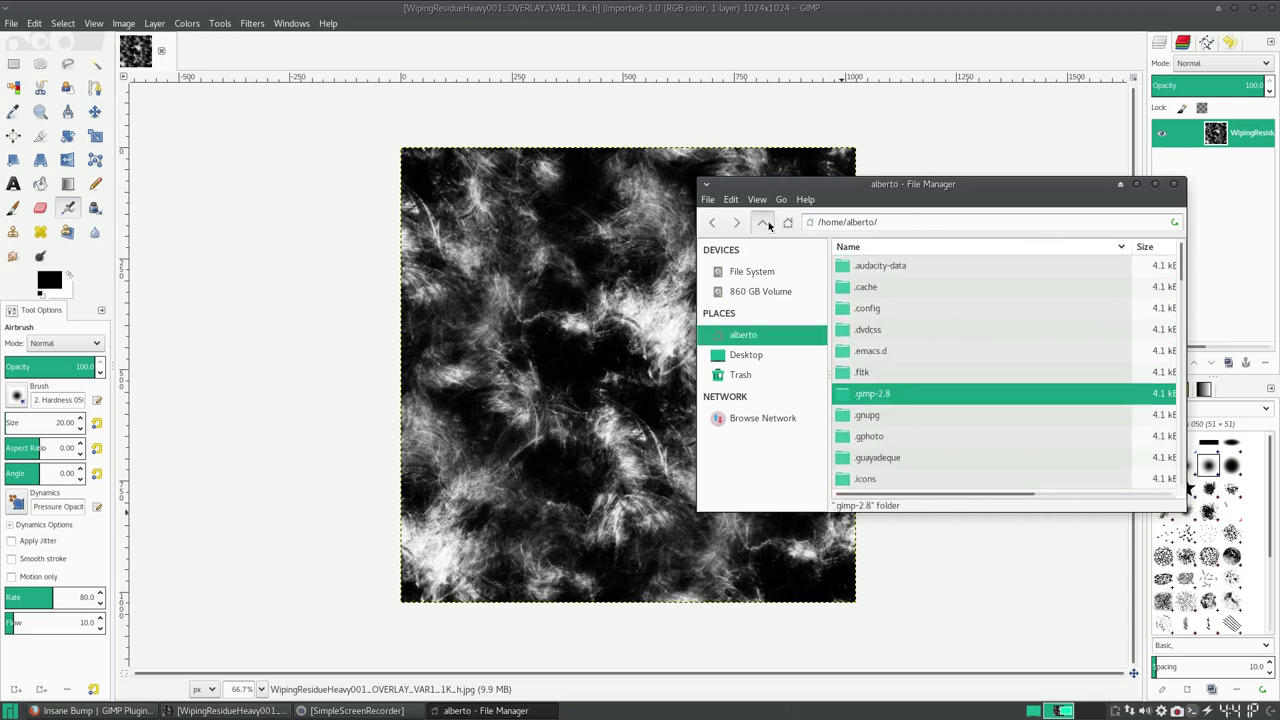
pyautogui.doubleClick(866, 265)
pyautogui.scroll(-3, 918, 322)
pyautogui.scroll(3, 920, 340)
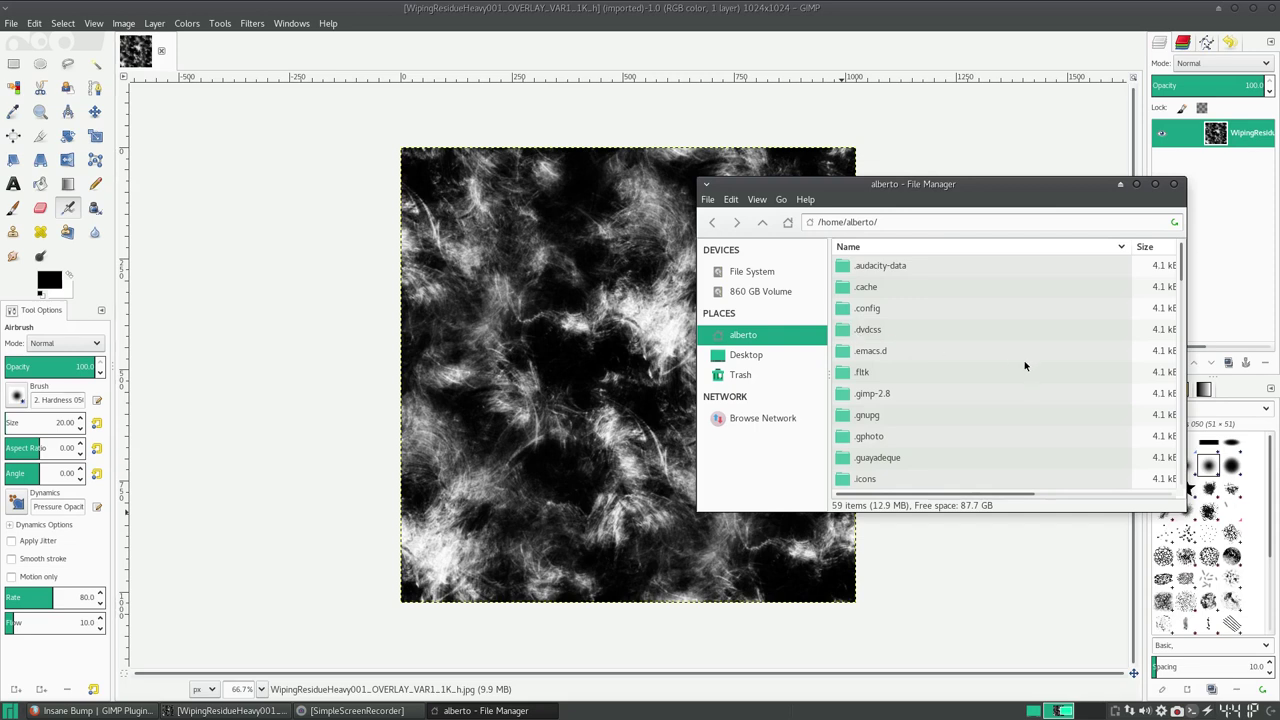
# Step: Toggle hidden files off and on, then reopen .gimp-2.8/plug-ins
pyautogui.hotkey('ctrl', 'h')
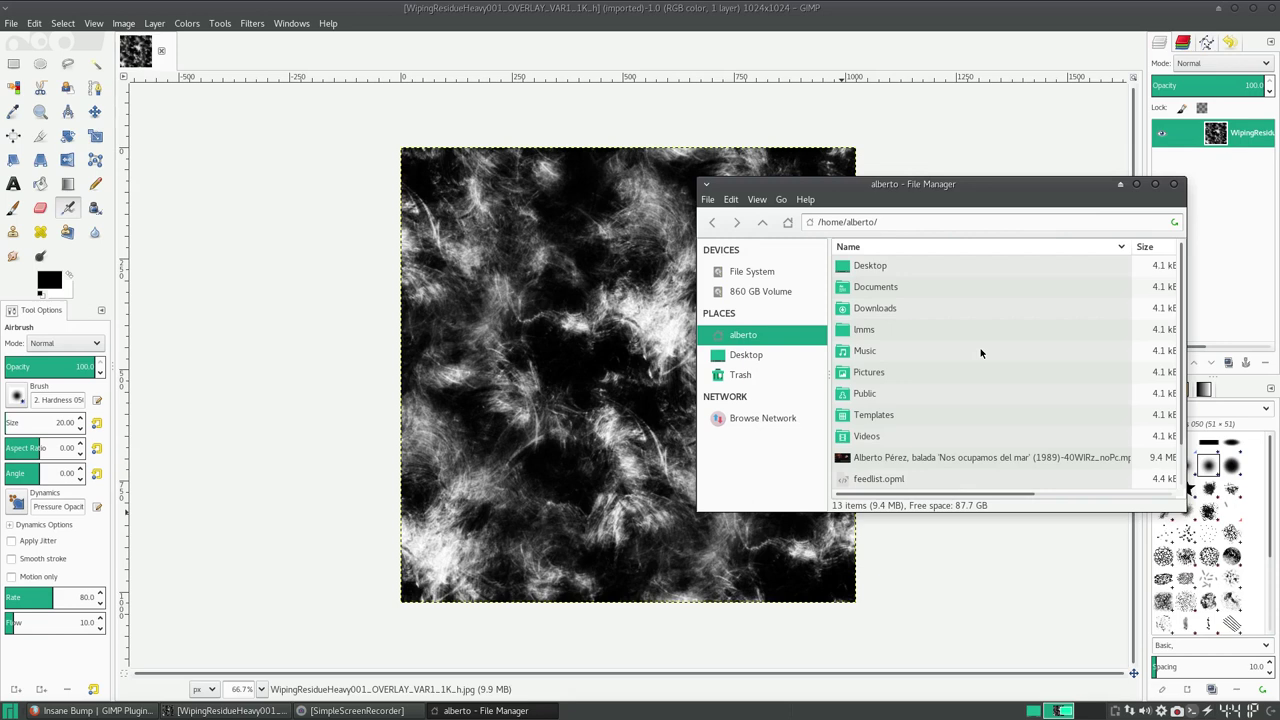
pyautogui.hotkey('ctrl', 'h')
pyautogui.scroll(3, 965, 345)
pyautogui.scroll(3, 950, 338)
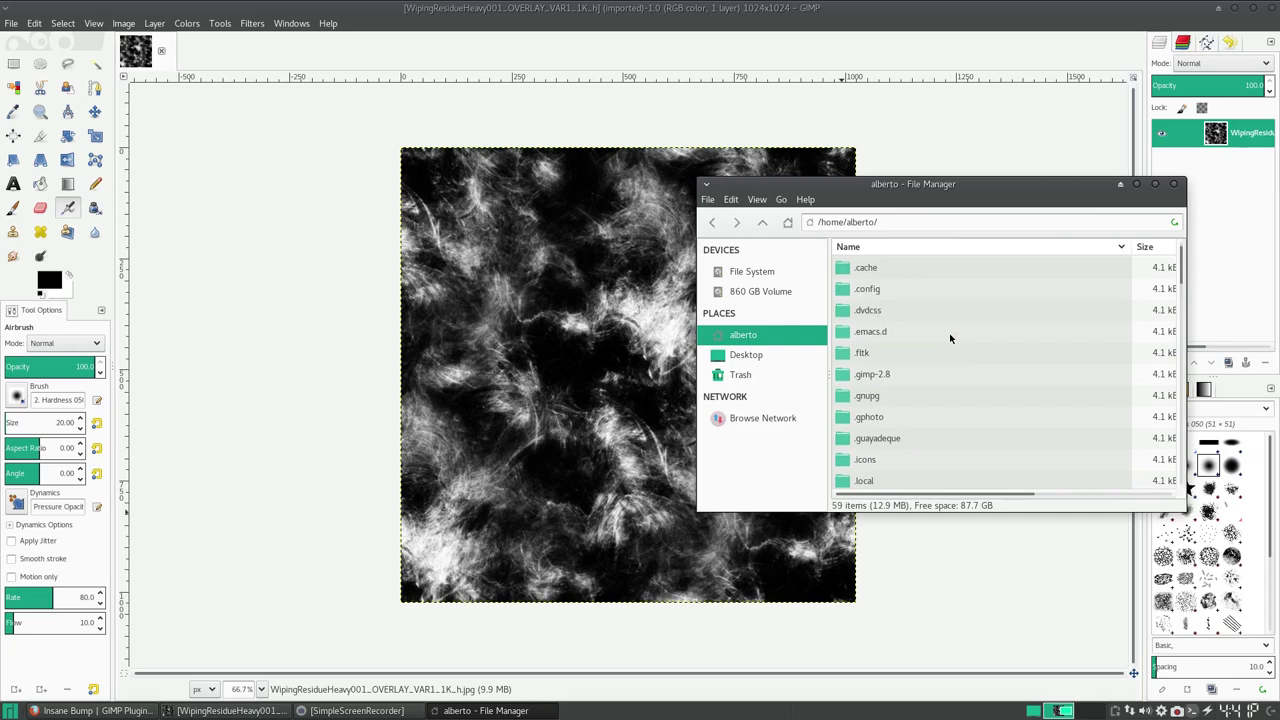
pyautogui.doubleClick(899, 374)
pyautogui.scroll(-2, 899, 372)
pyautogui.scroll(-2, 903, 377)
pyautogui.scroll(-1, 911, 399)
pyautogui.scroll(1, 911, 399)
pyautogui.doubleClick(895, 363)
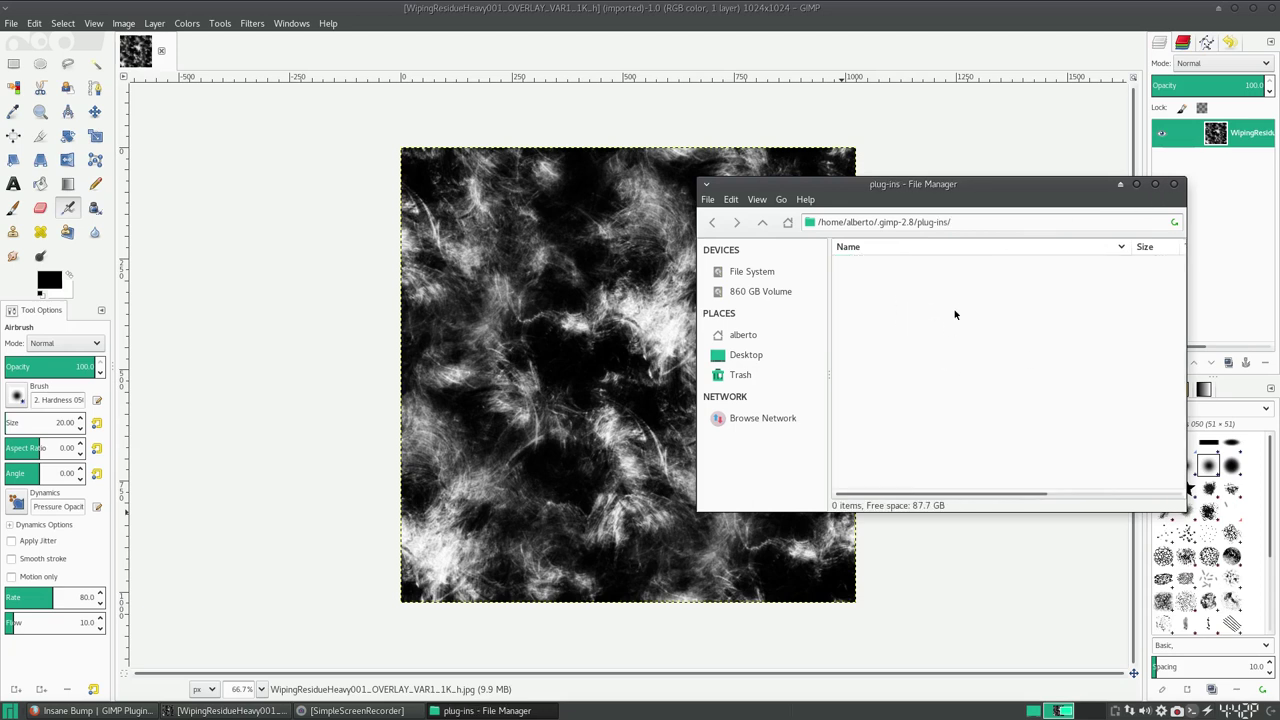
# Step: Return to the home folder, hide the dot-folders, and close the File Manager
pyautogui.click(762, 222)
pyautogui.click(762, 222)
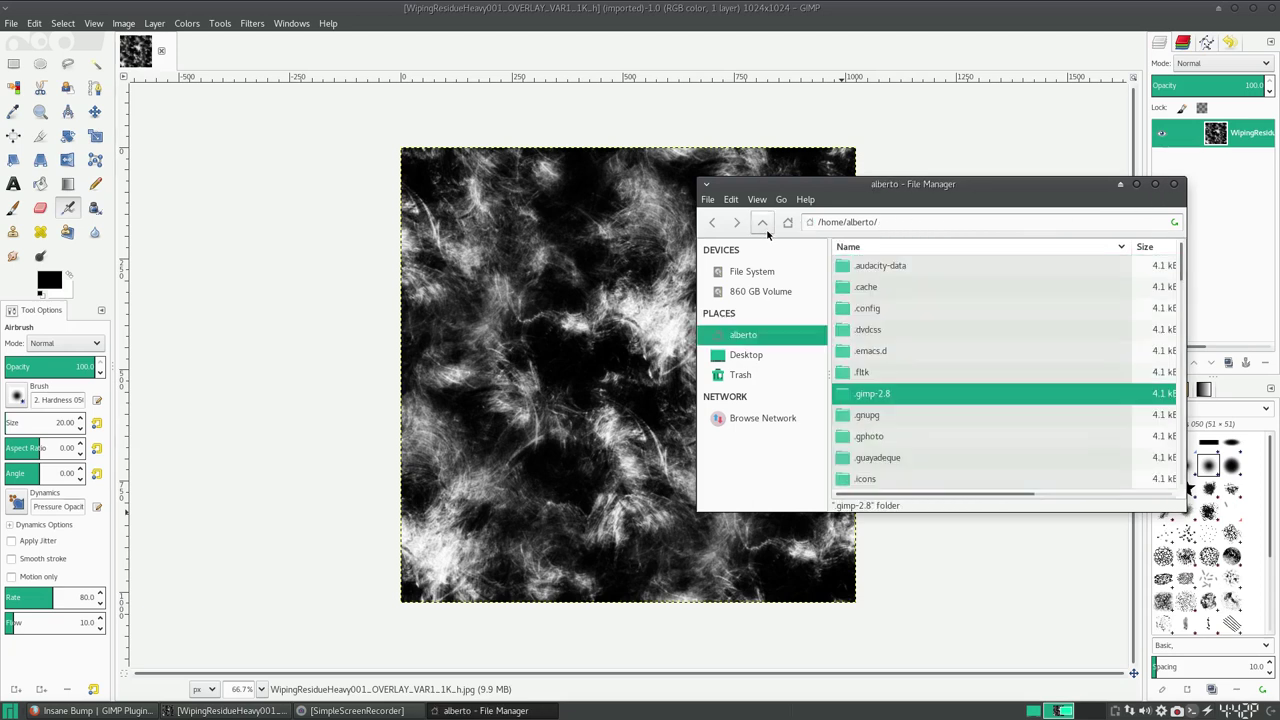
pyautogui.hotkey('ctrl', 'h')
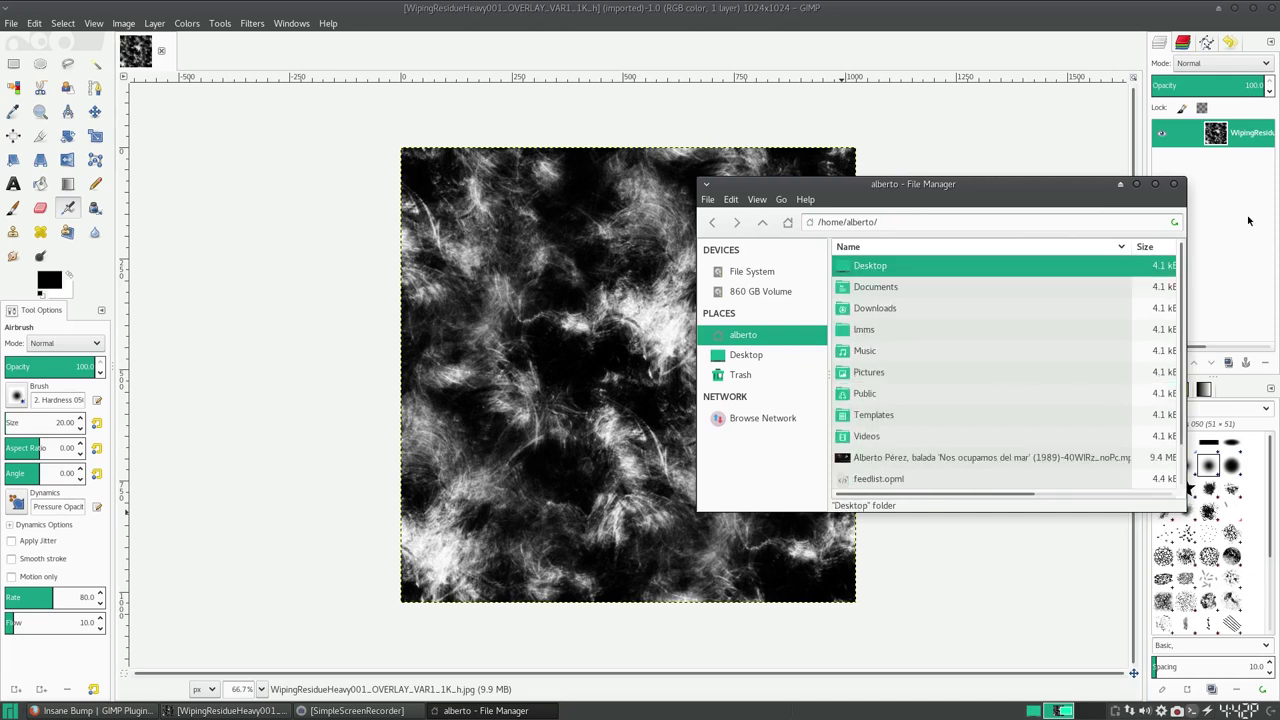
pyautogui.click(1174, 184)
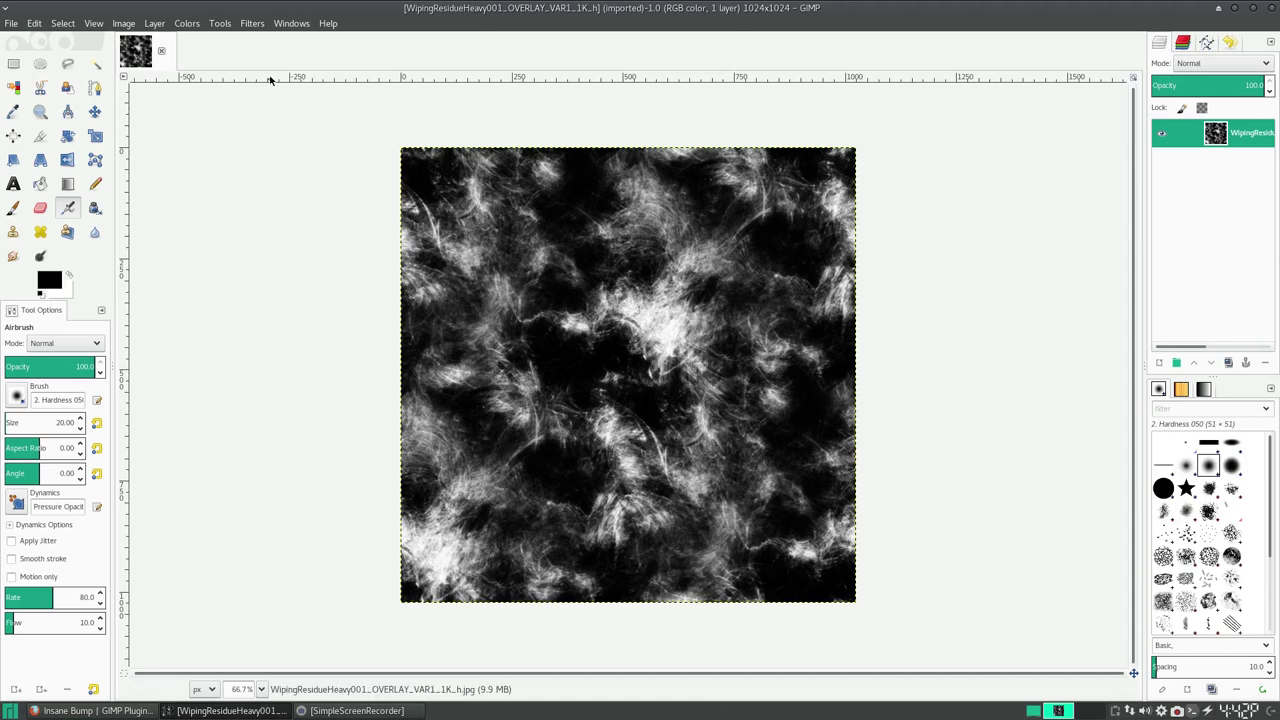
# Step: Check GIMP's Filters > Map menu for the Normalmap entry, then dismiss the menu
pyautogui.click(252, 23)
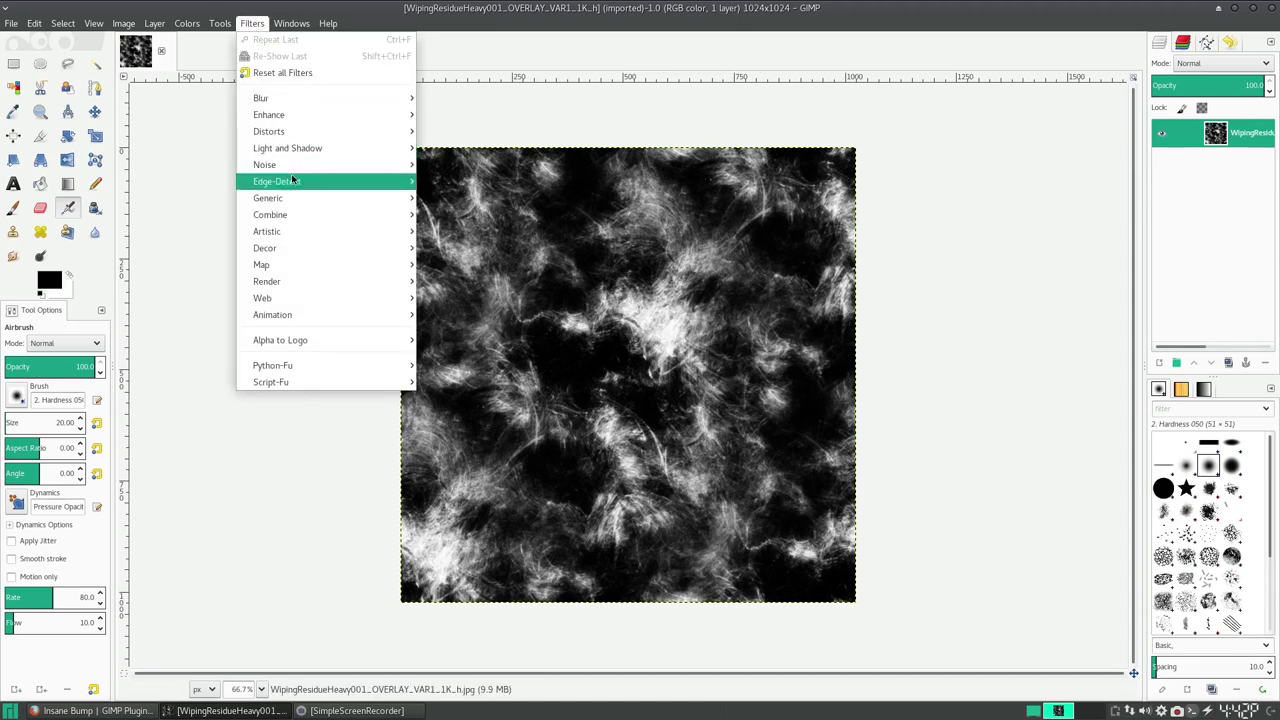
pyautogui.moveTo(300, 265)
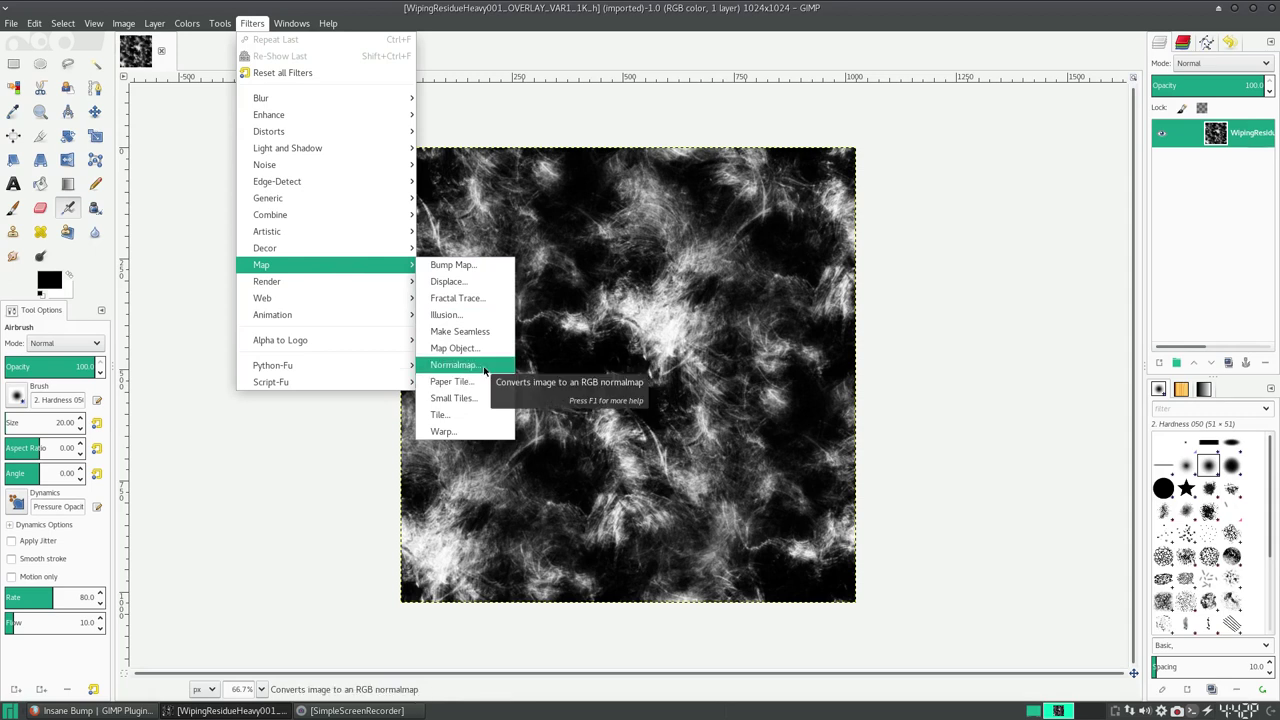
pyautogui.press('Escape')
pyautogui.press('Escape')
# Step: Search Add/Remove Software for 'insane' then 'normalmap', confirming gimp-plugin-normalmap 1.2.3-2 is installed
pyautogui.click(8, 710)
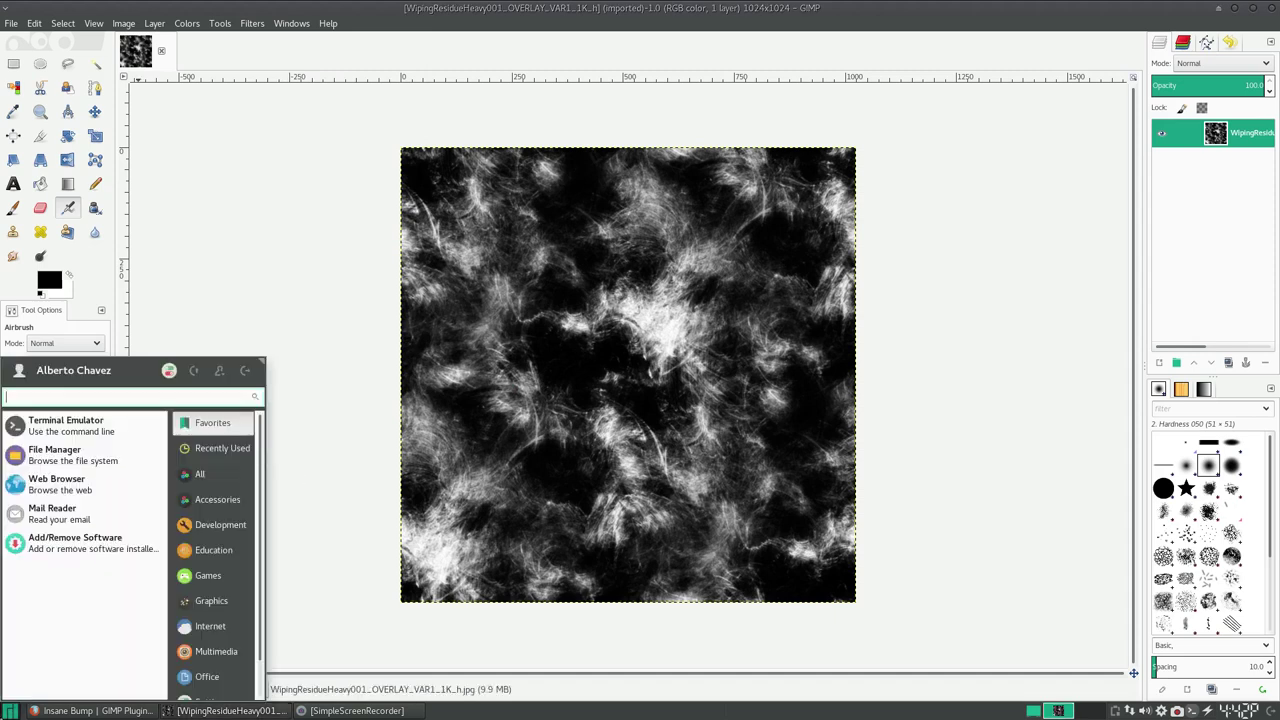
pyautogui.click(74, 543)
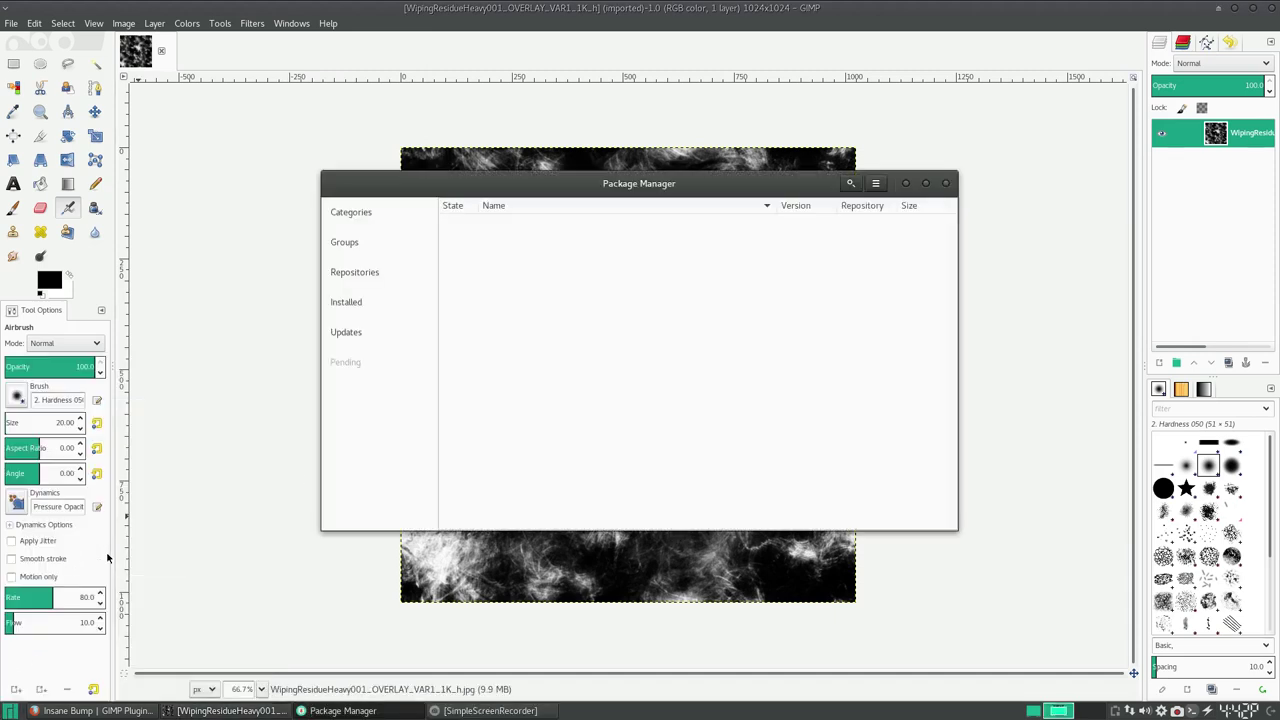
pyautogui.click(850, 184)
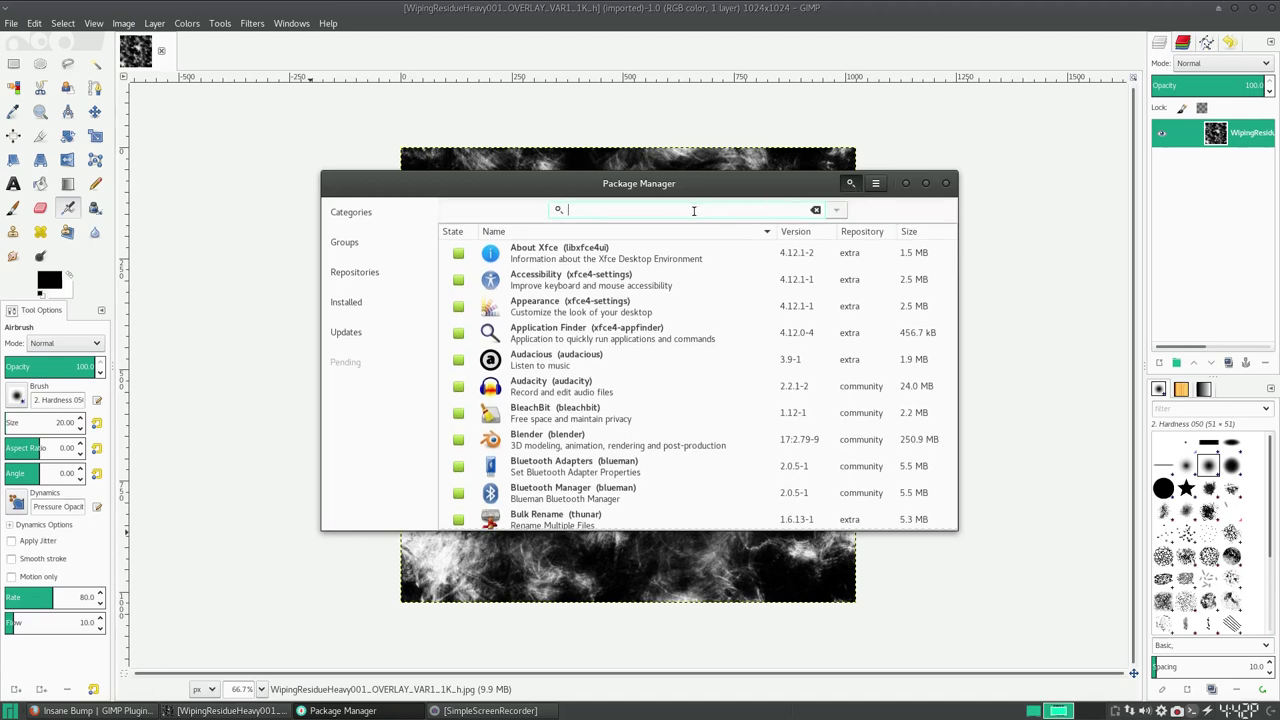
pyautogui.write('insane')
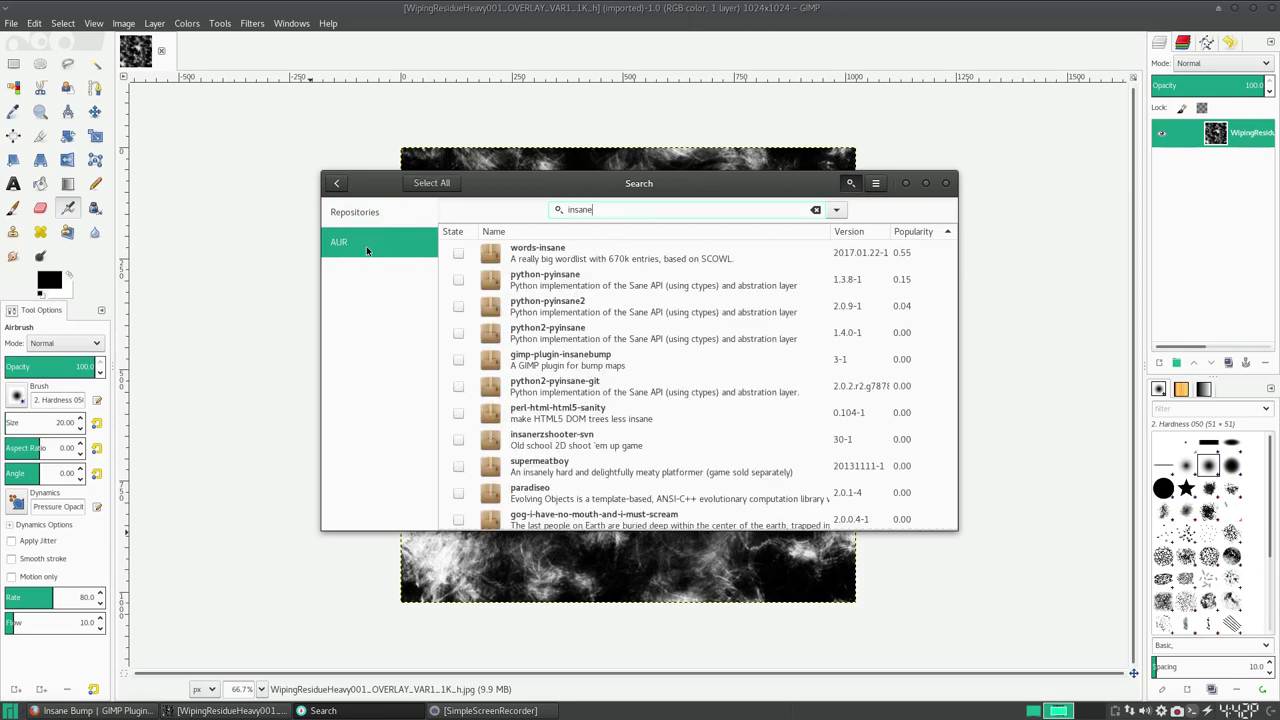
pyautogui.scroll(-1, 642, 369)
pyautogui.scroll(1, 642, 369)
pyautogui.moveTo(605, 210); pyautogui.dragTo(470, 206)
pyautogui.write('normal')
pyautogui.write('map')
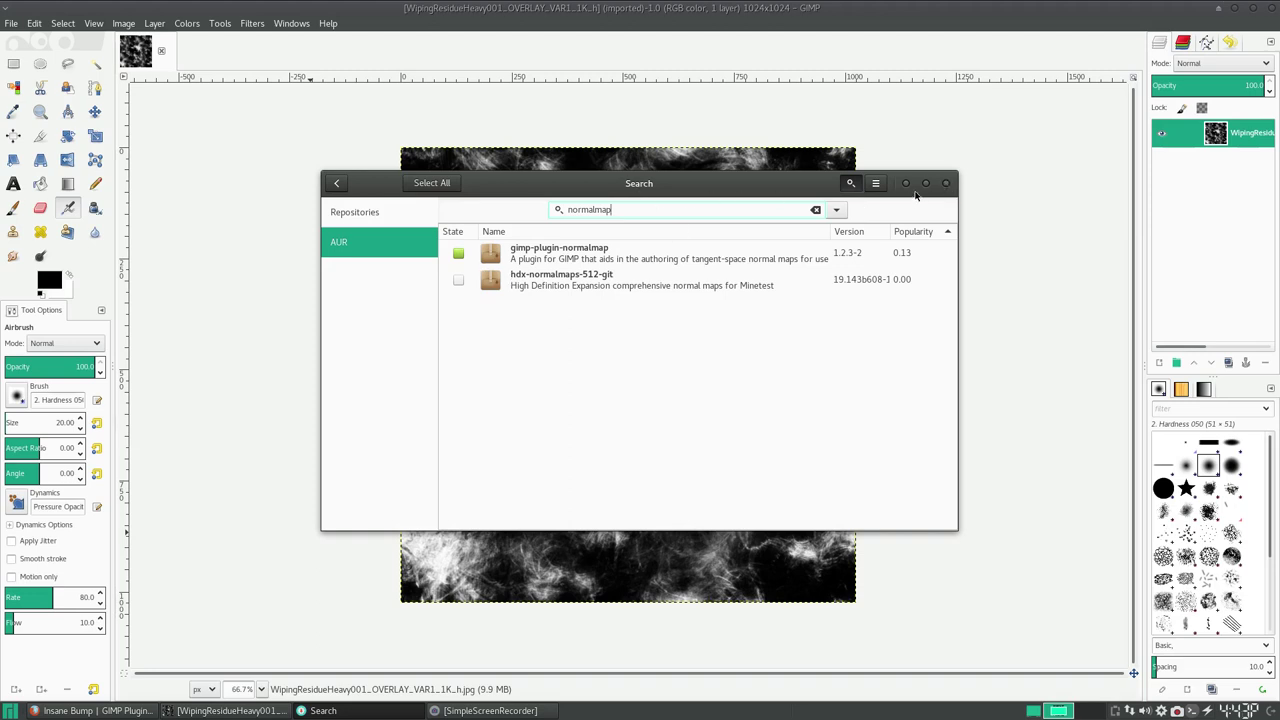
pyautogui.click(946, 184)
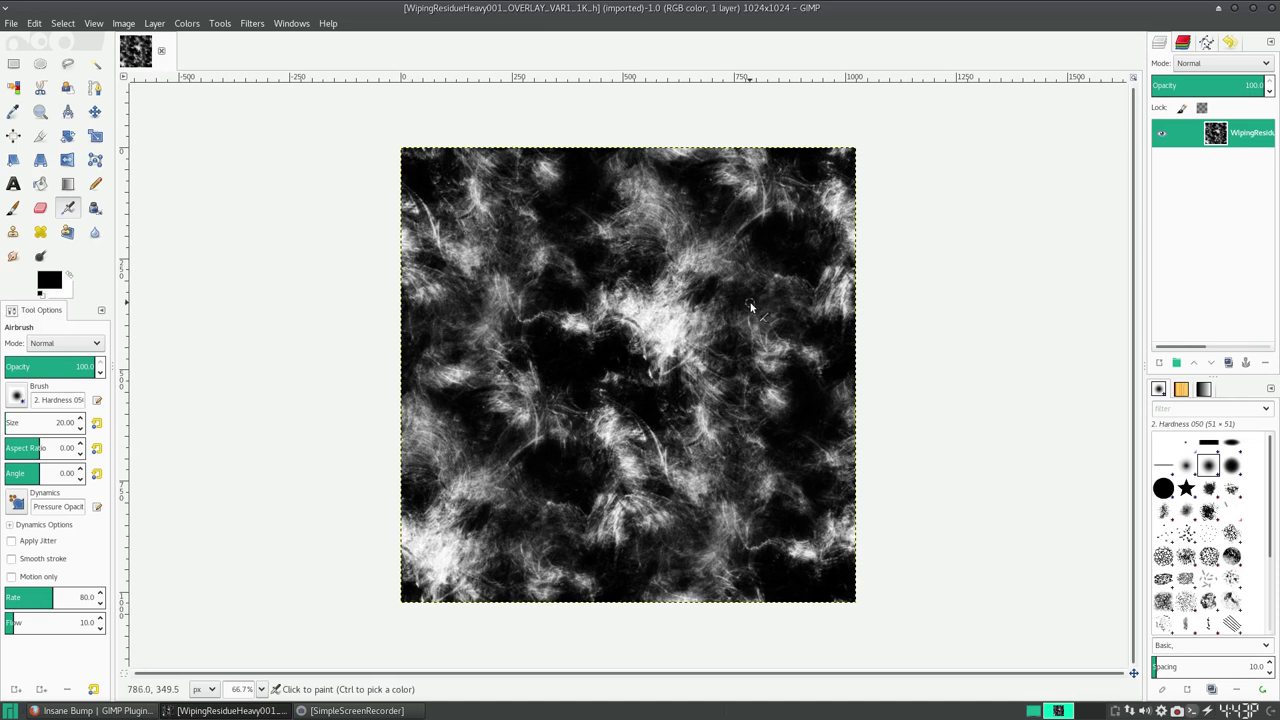
# Step: Open the Normalmap filter dialog from Filters > Map and move it off the image
pyautogui.click(117, 712)
pyautogui.click(120, 710)
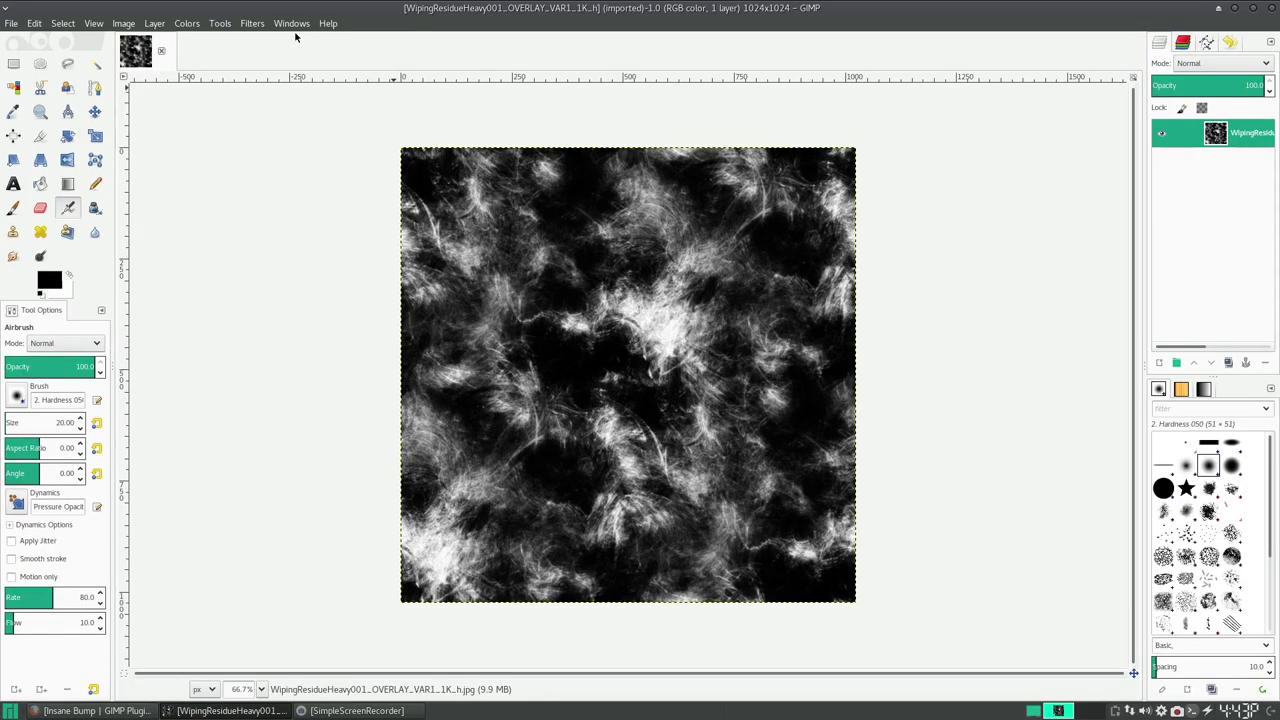
pyautogui.click(251, 27)
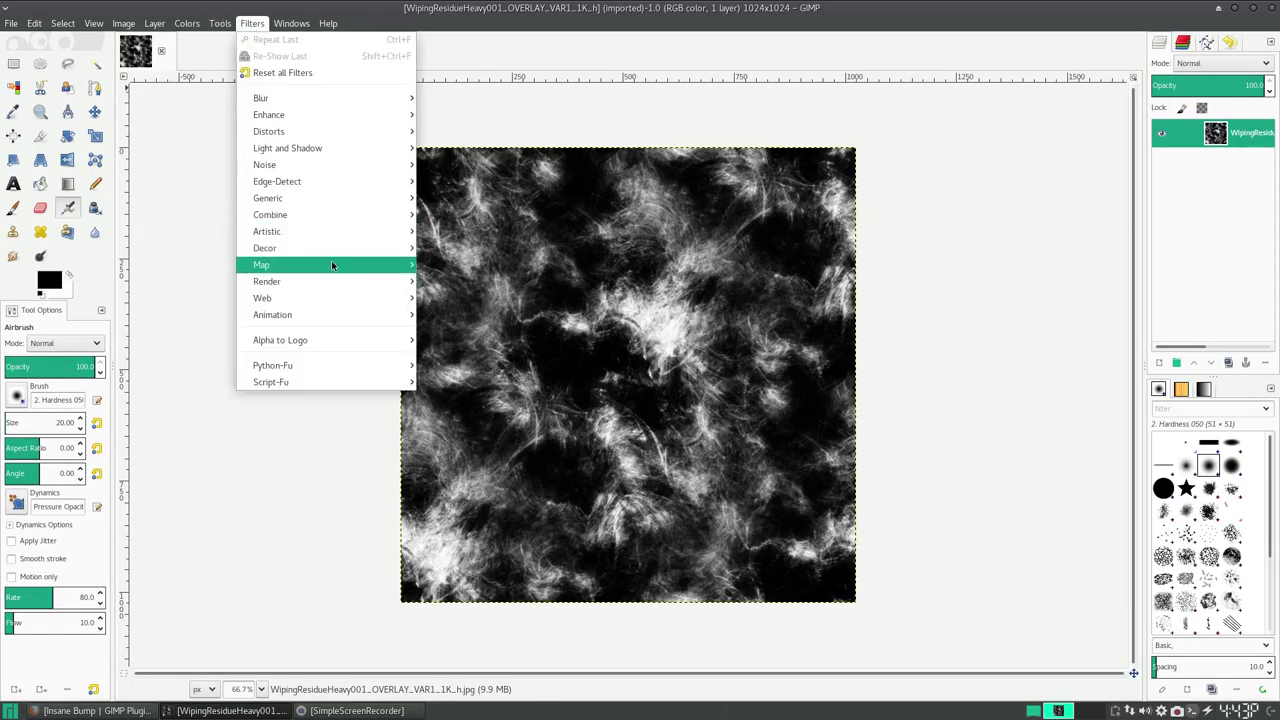
pyautogui.moveTo(262, 264)
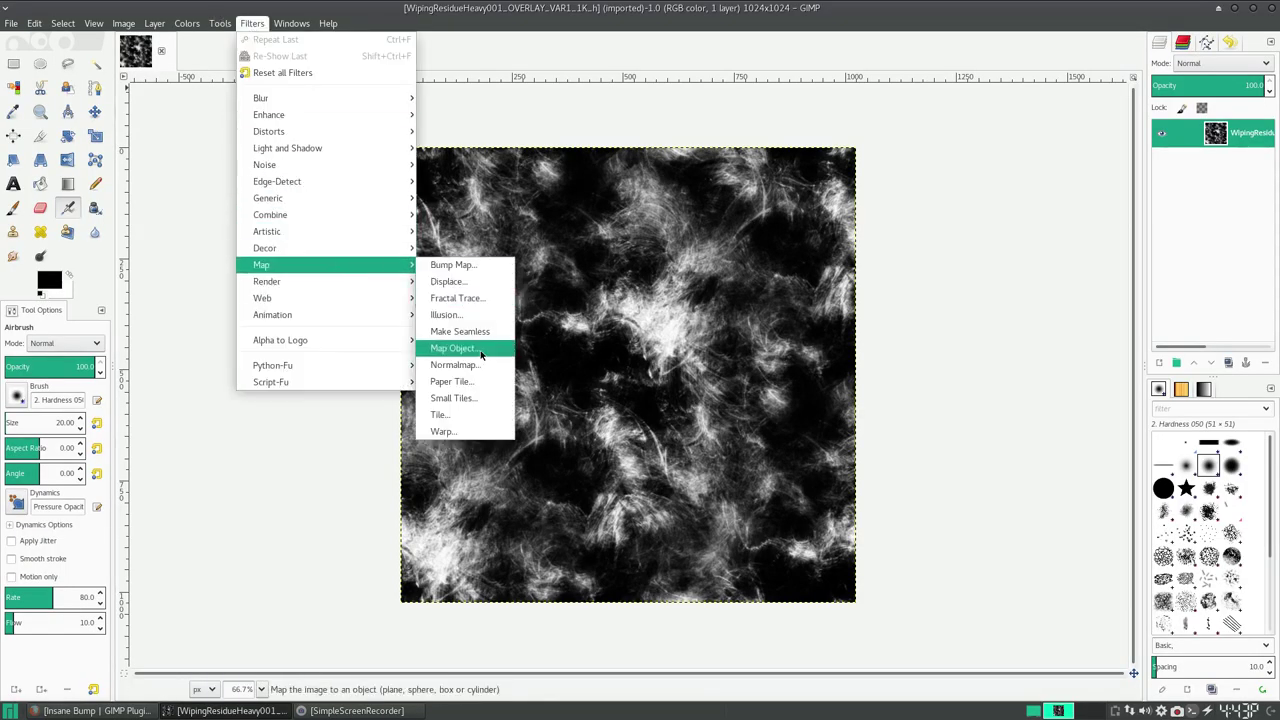
pyautogui.click(481, 366)
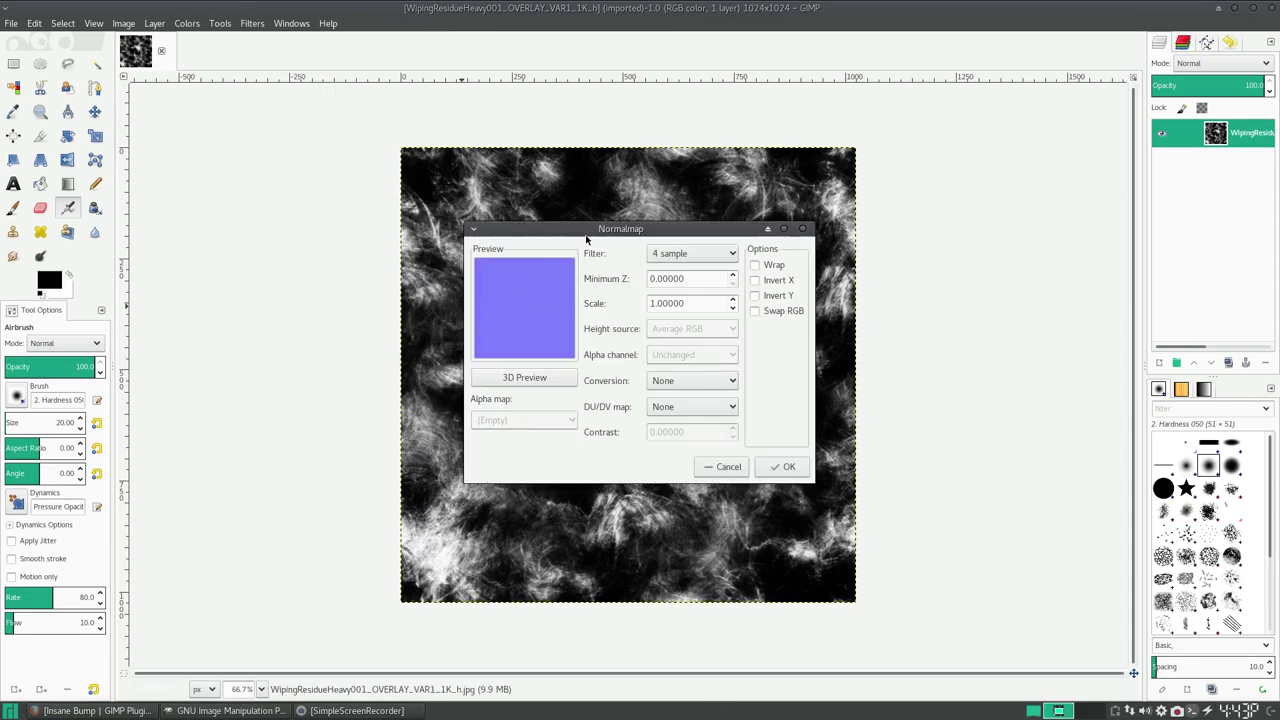
pyautogui.moveTo(580, 234); pyautogui.dragTo(775, 142)
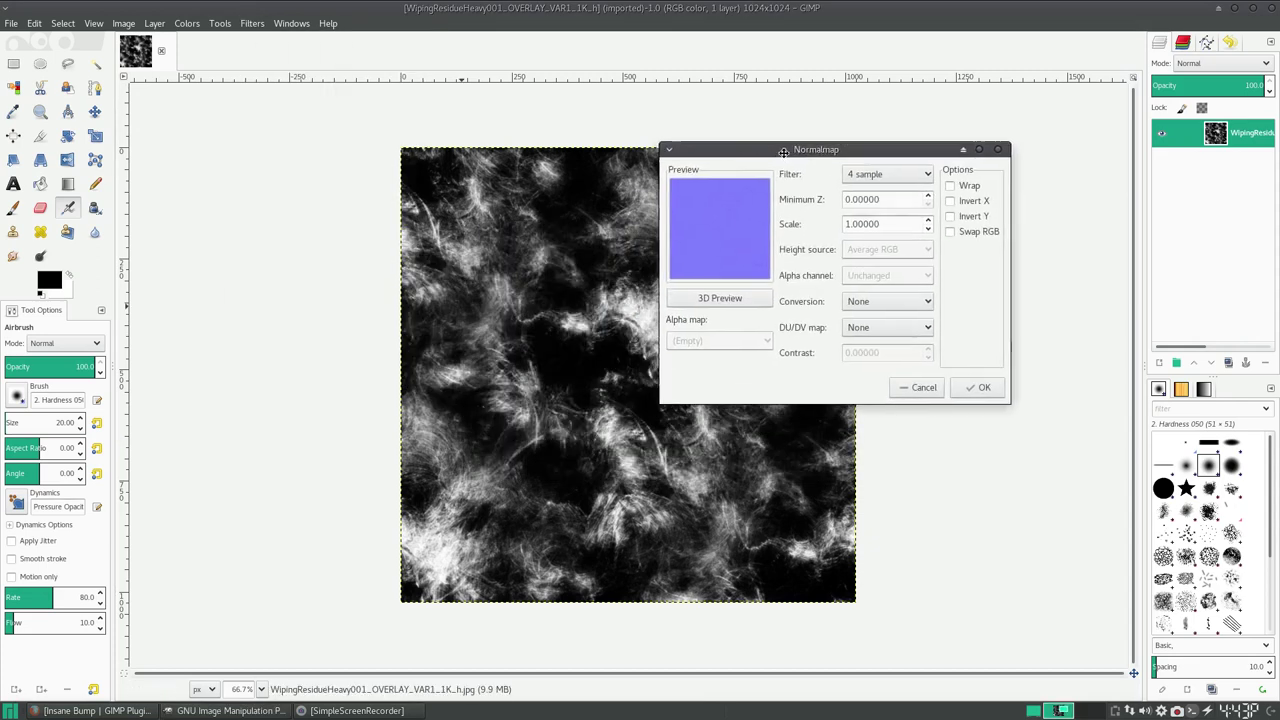
# Step: Try the Sobel, Prewitt and 7x7 filter types, settling on Sobel 3x3
pyautogui.click(908, 165)
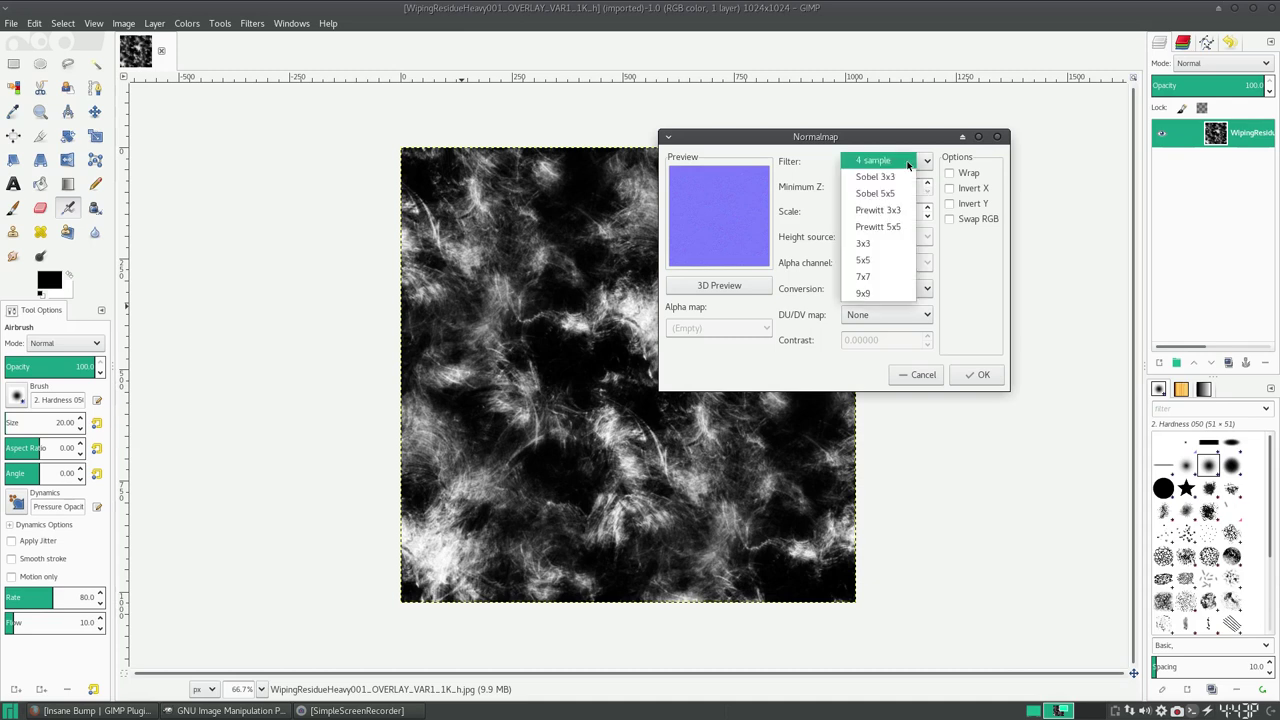
pyautogui.click(905, 177)
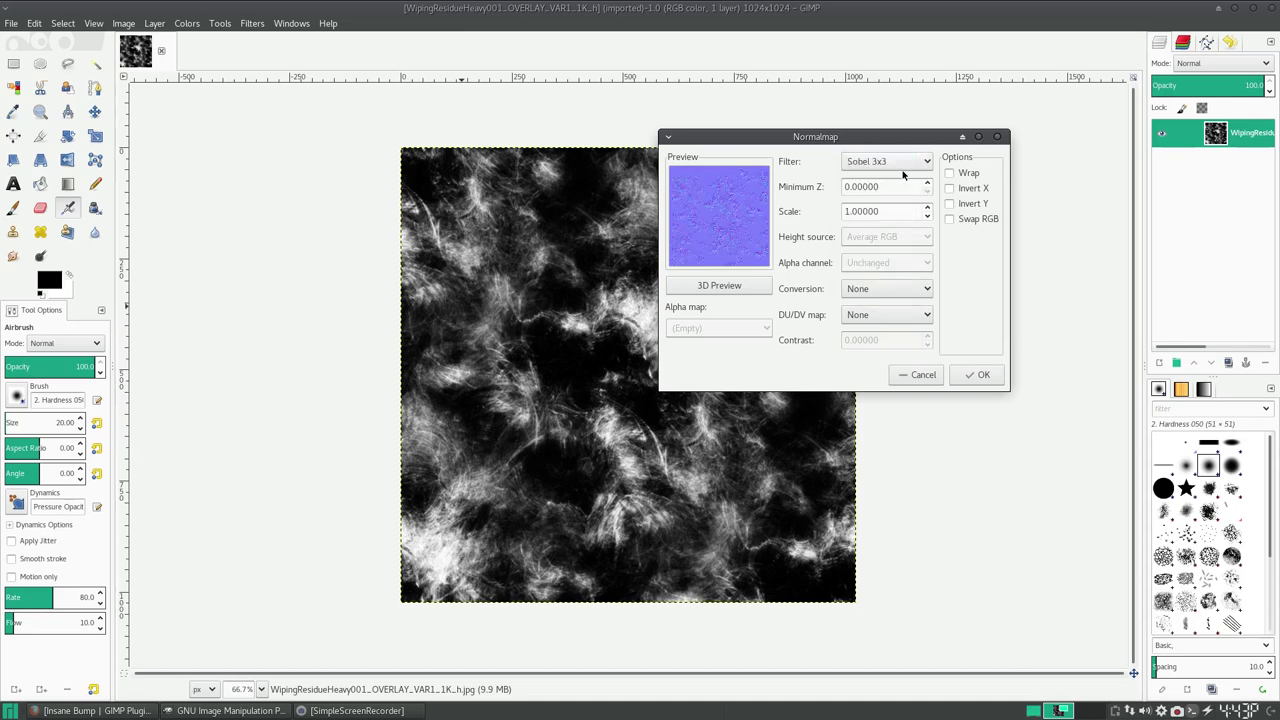
pyautogui.click(867, 166)
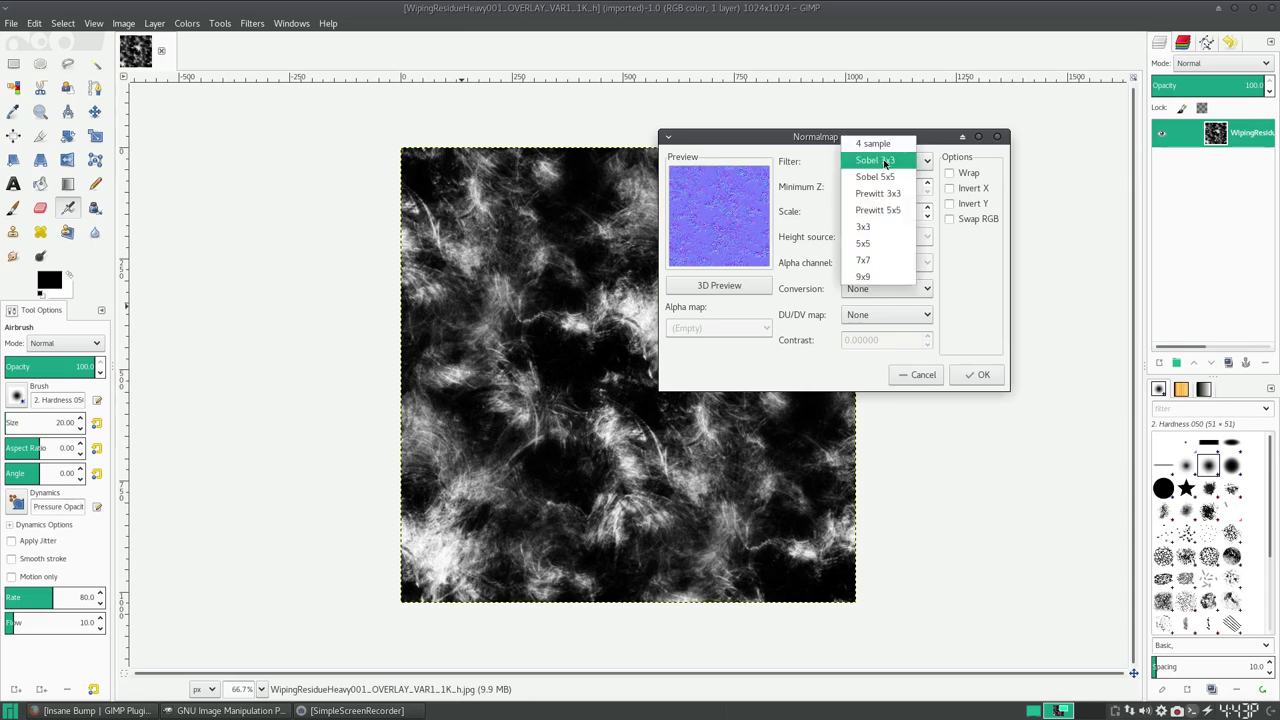
pyautogui.click(888, 194)
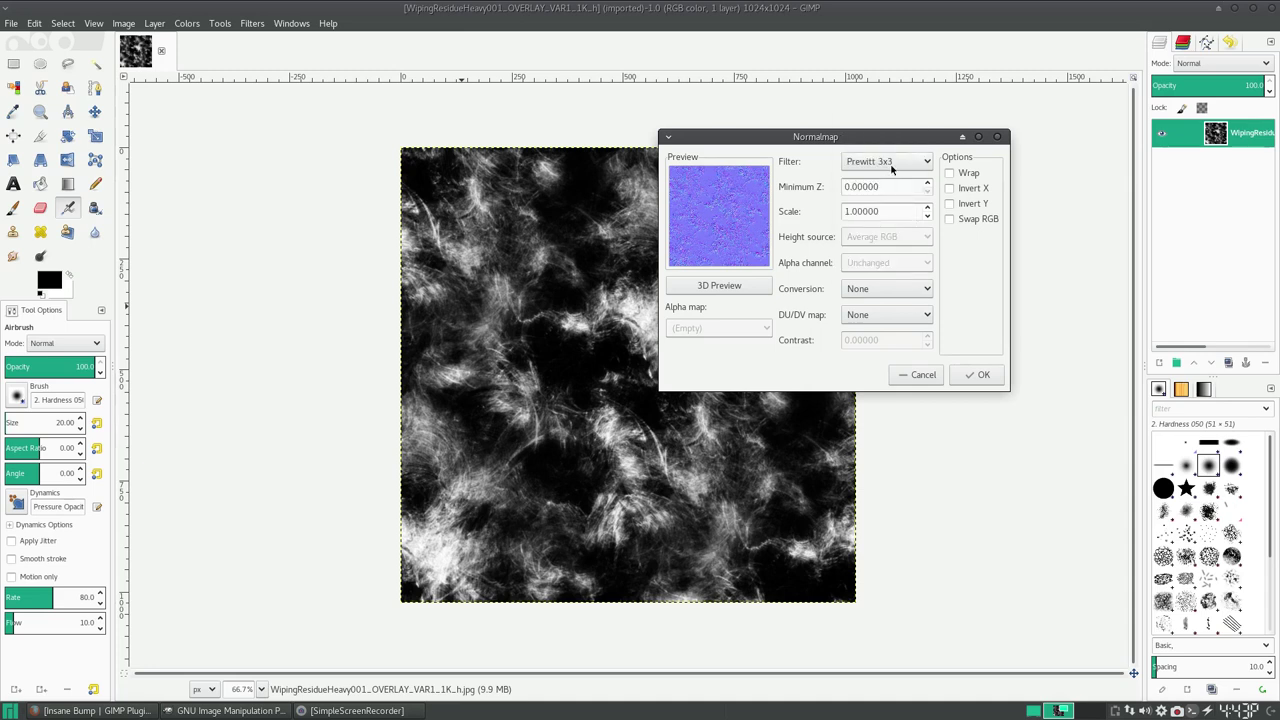
pyautogui.click(890, 166)
pyautogui.click(884, 229)
pyautogui.click(885, 167)
pyautogui.click(893, 65)
# Step: Set Minimum Z to 1.0 and apply the normal map to the texture
pyautogui.moveTo(892, 186); pyautogui.dragTo(845, 186)
pyautogui.write('0.72')
pyautogui.click(928, 183)
pyautogui.click(928, 184)
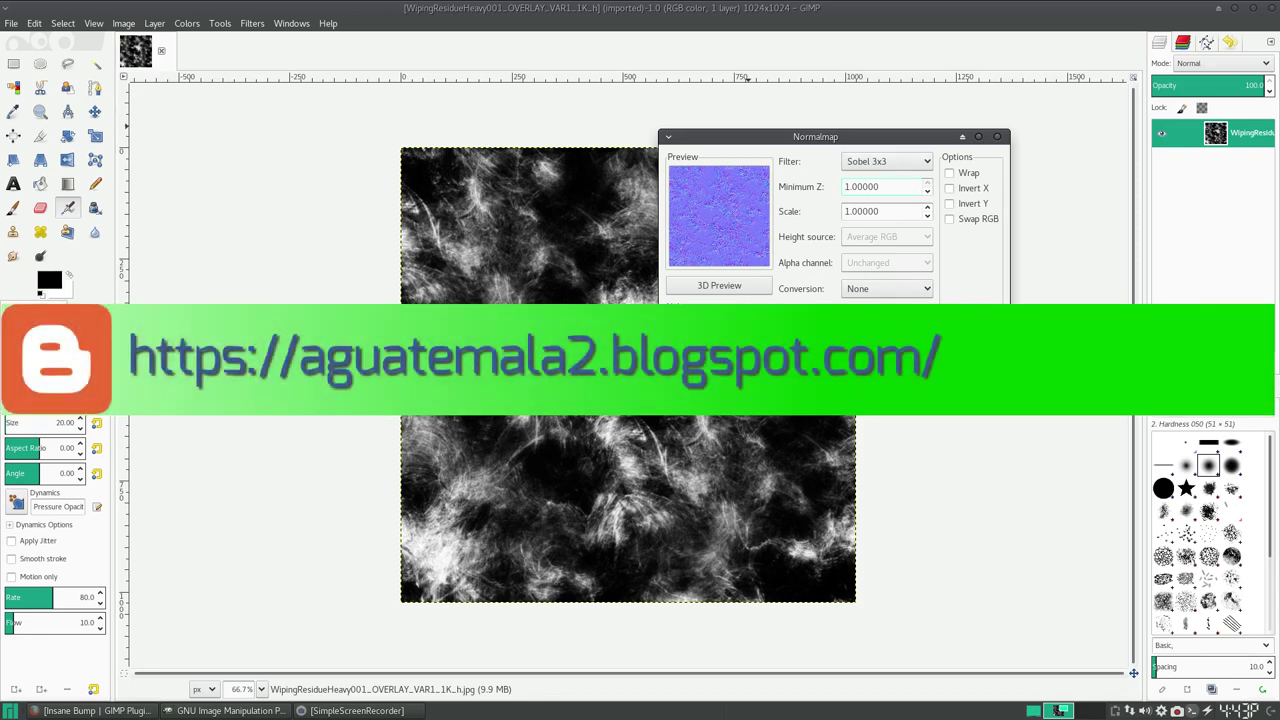
pyautogui.press('Return')
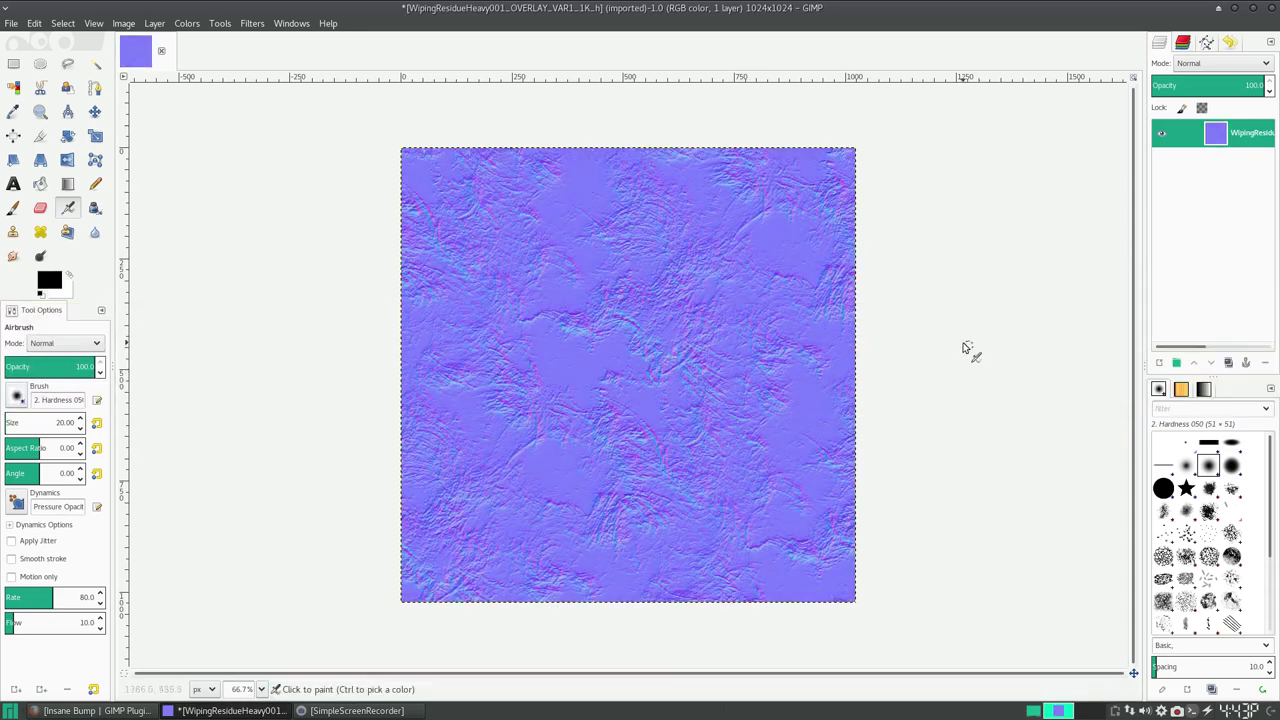
pyautogui.hotkey('shift', 'ctrl', 'e')
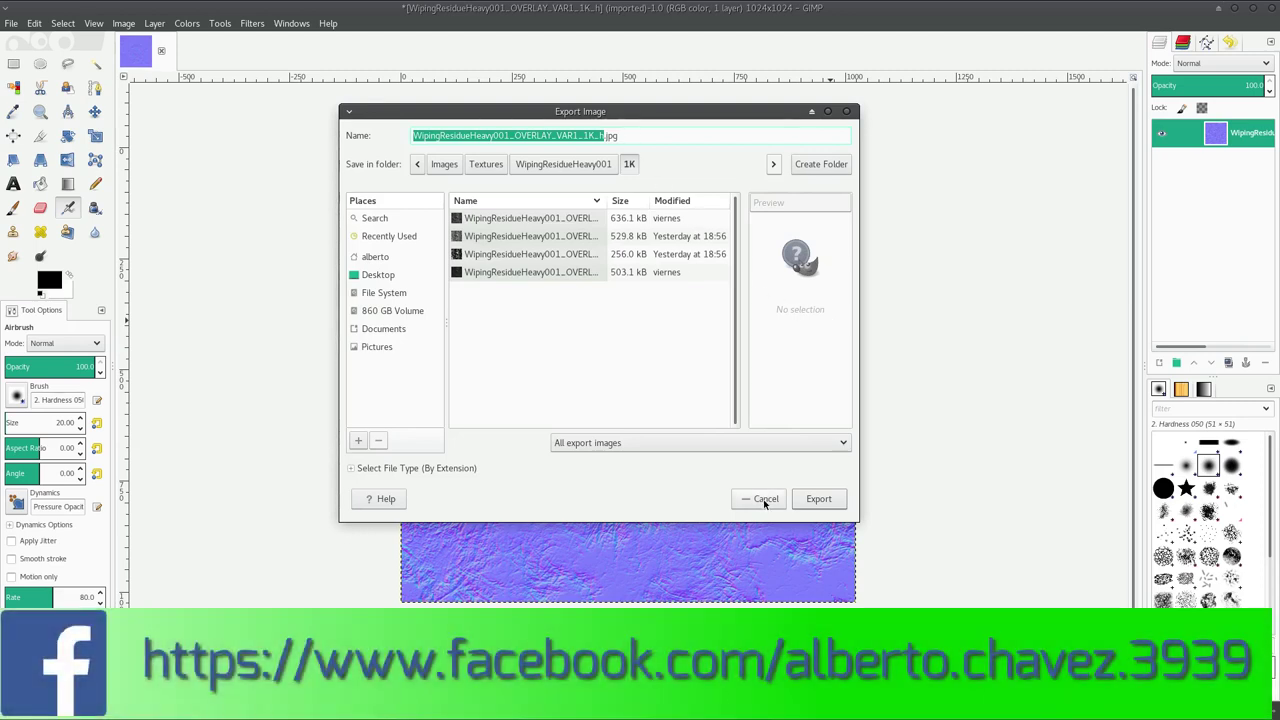
pyautogui.click(764, 499)
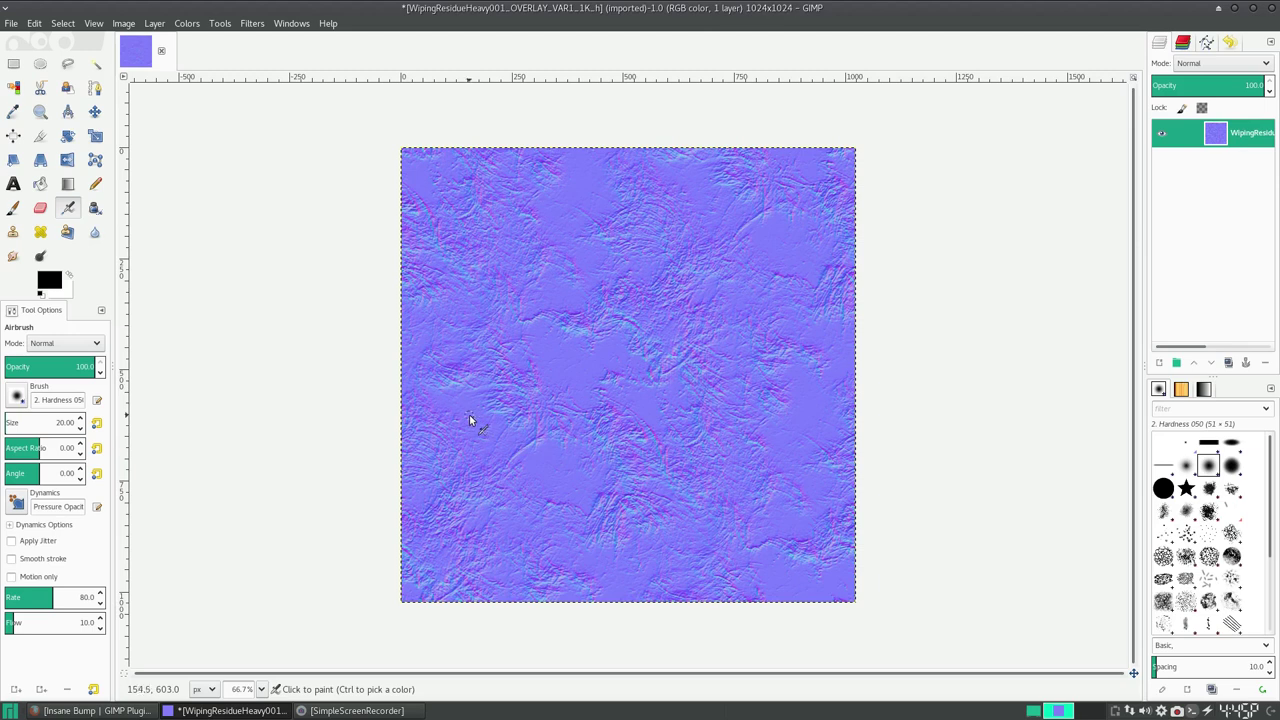
# Step: Bring the SimpleScreenRecorder window in front of GIMP via its taskbar button
pyautogui.click(363, 714)
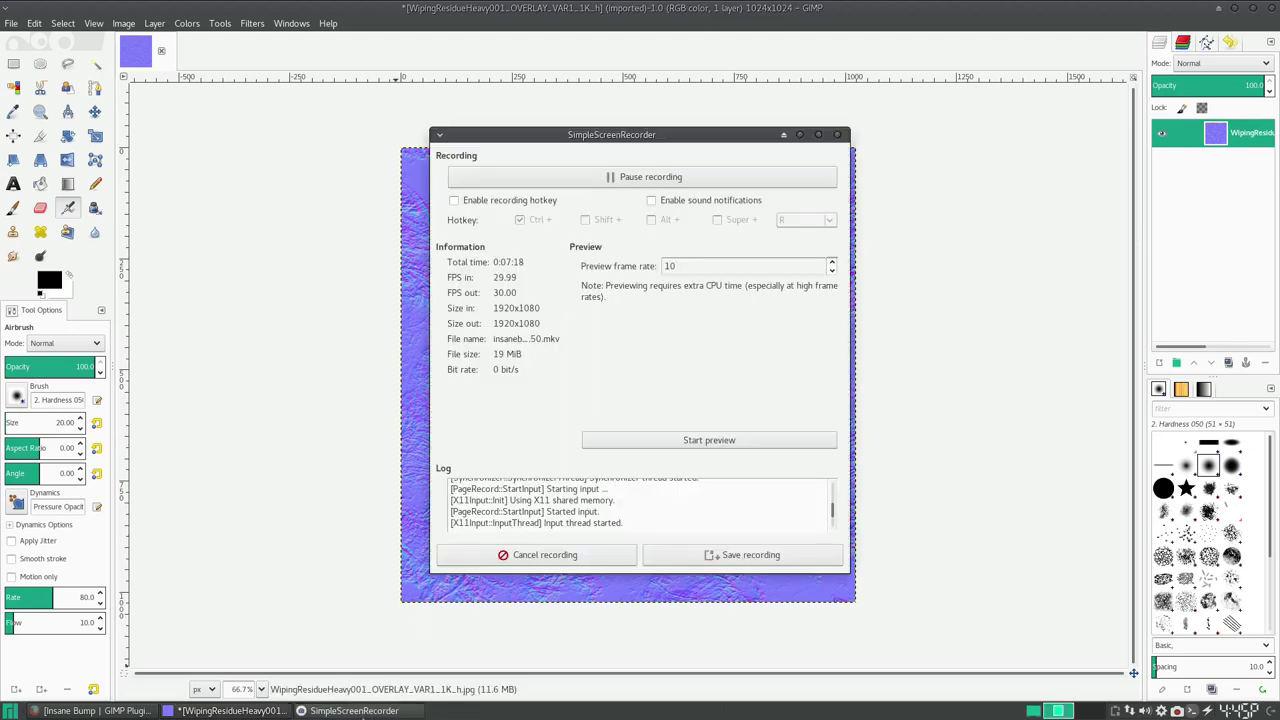